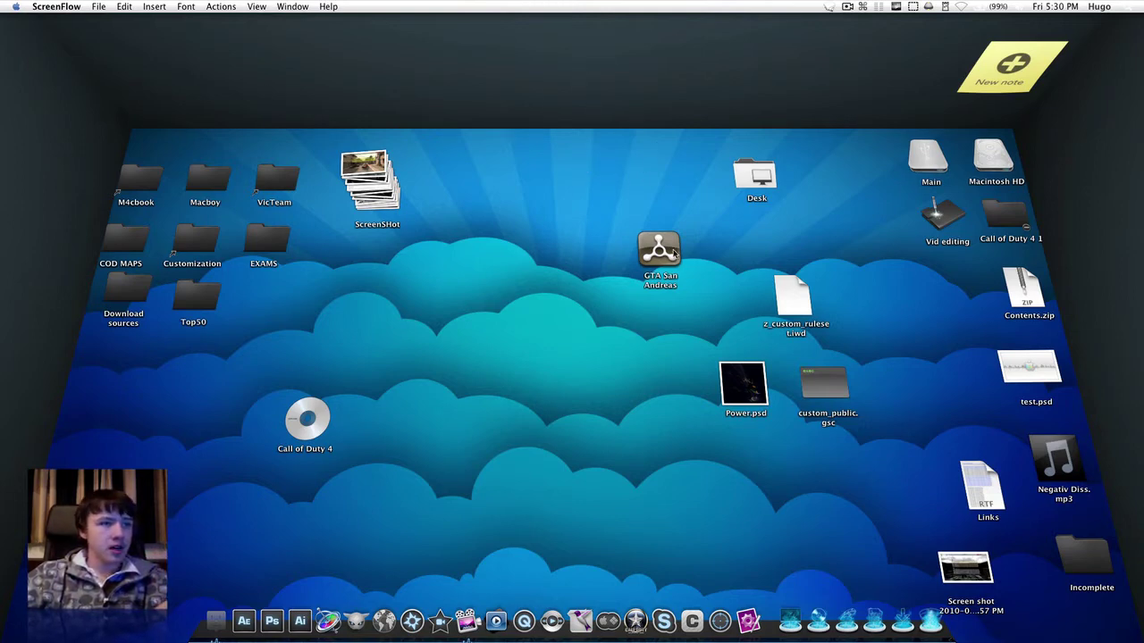
Nudge the ScreenSHot pile up-right and move the Desk folder beside the Main and Macintosh HD drives
{"action": "double_click", "coordinate": [678, 84]}
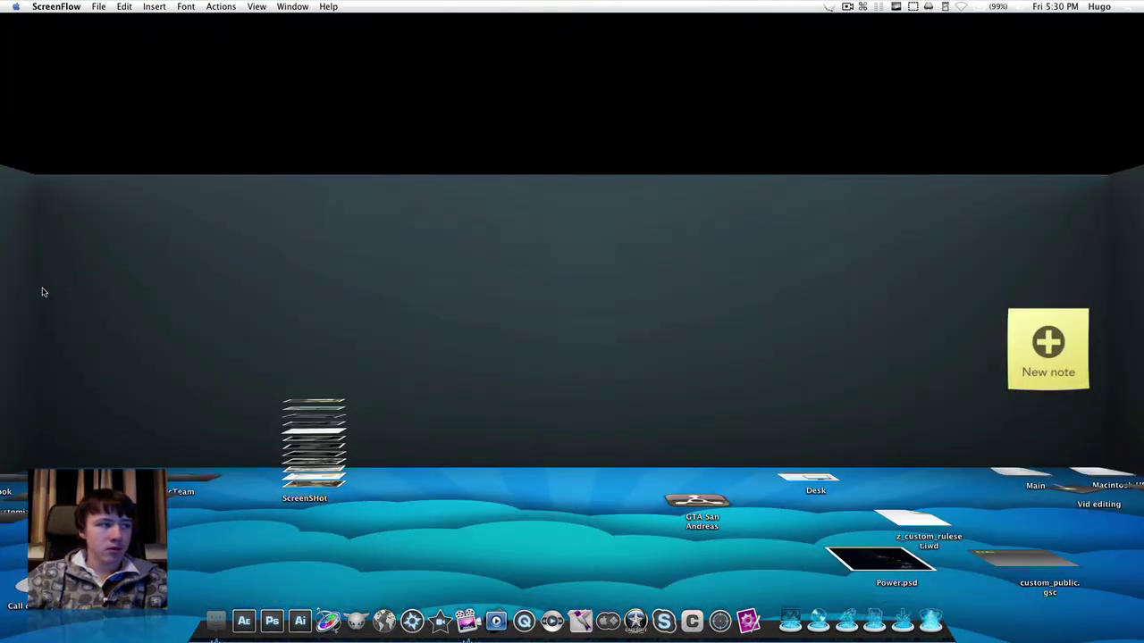
{"action": "double_click", "coordinate": [2, 307]}
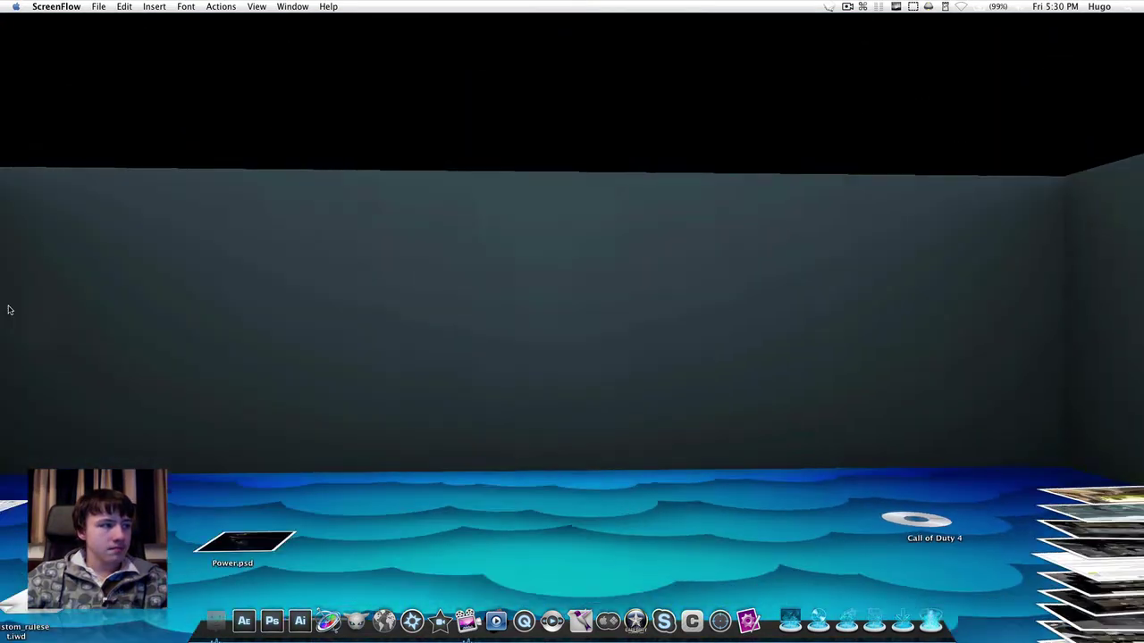
{"action": "double_click", "coordinate": [459, 509]}
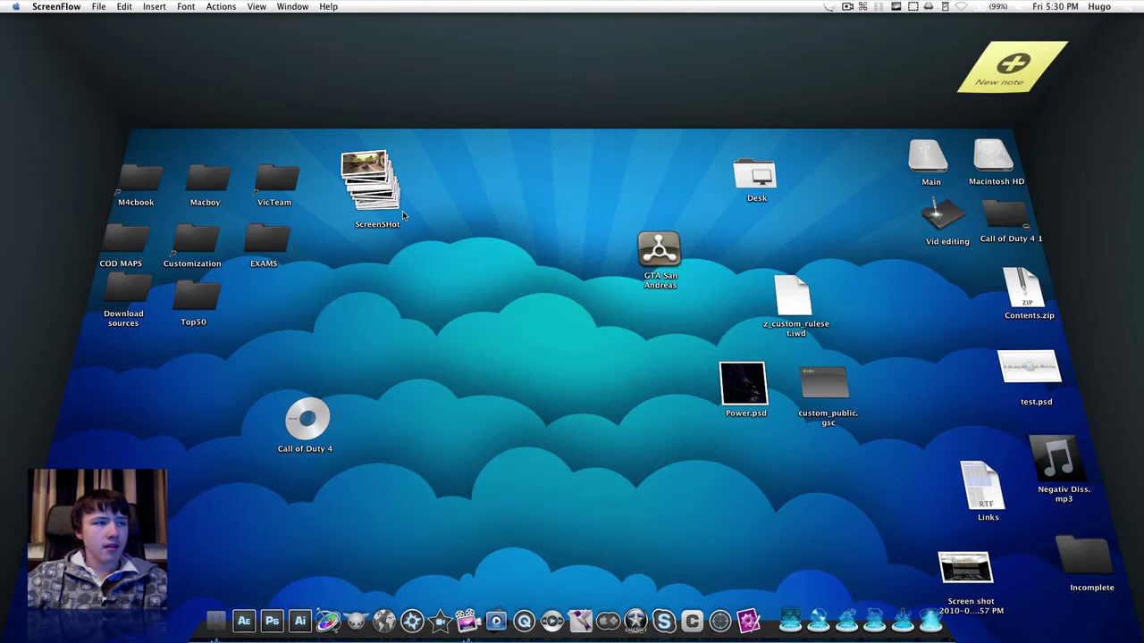
{"action": "left_click_drag", "start_coordinate": [384, 177], "coordinate": [409, 165]}
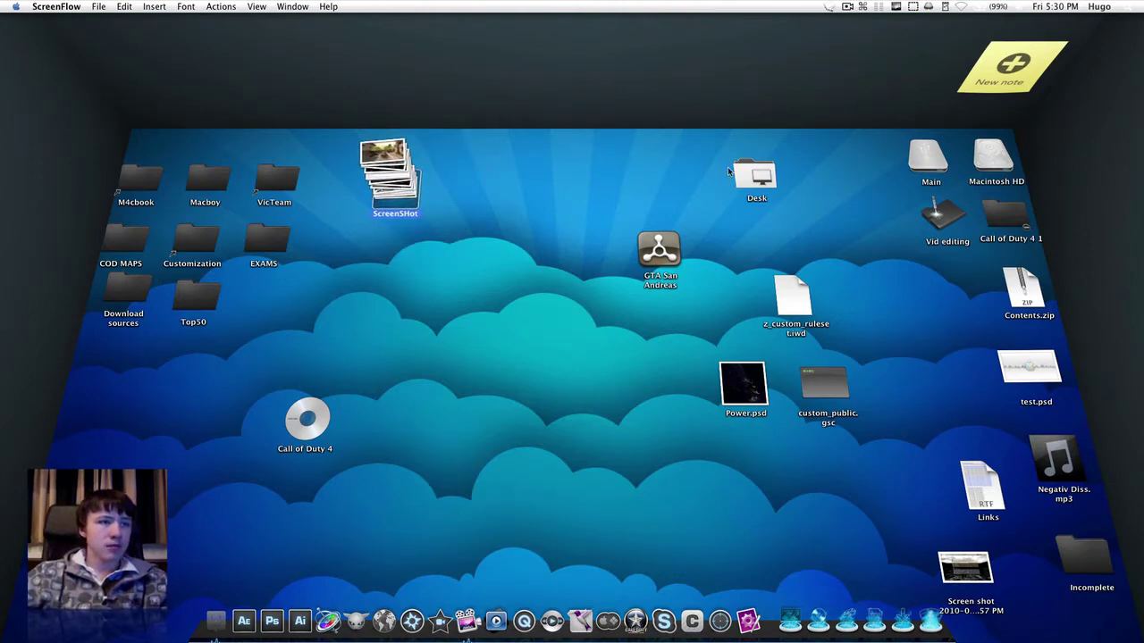
{"action": "left_click_drag", "start_coordinate": [750, 174], "coordinate": [832, 177]}
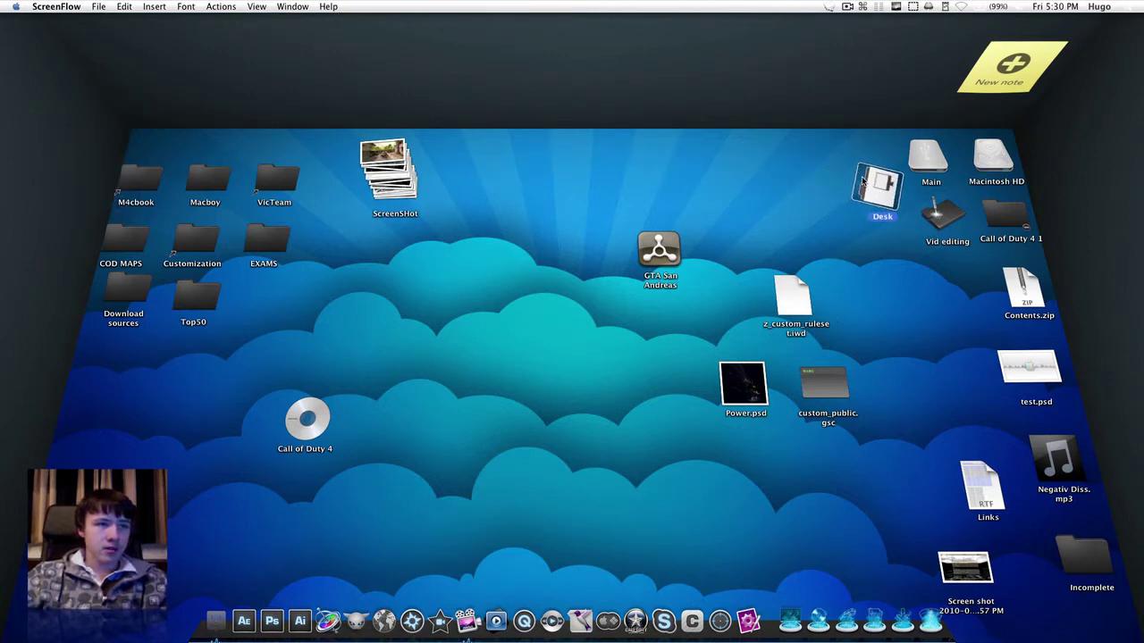
{"action": "left_click", "coordinate": [738, 247]}
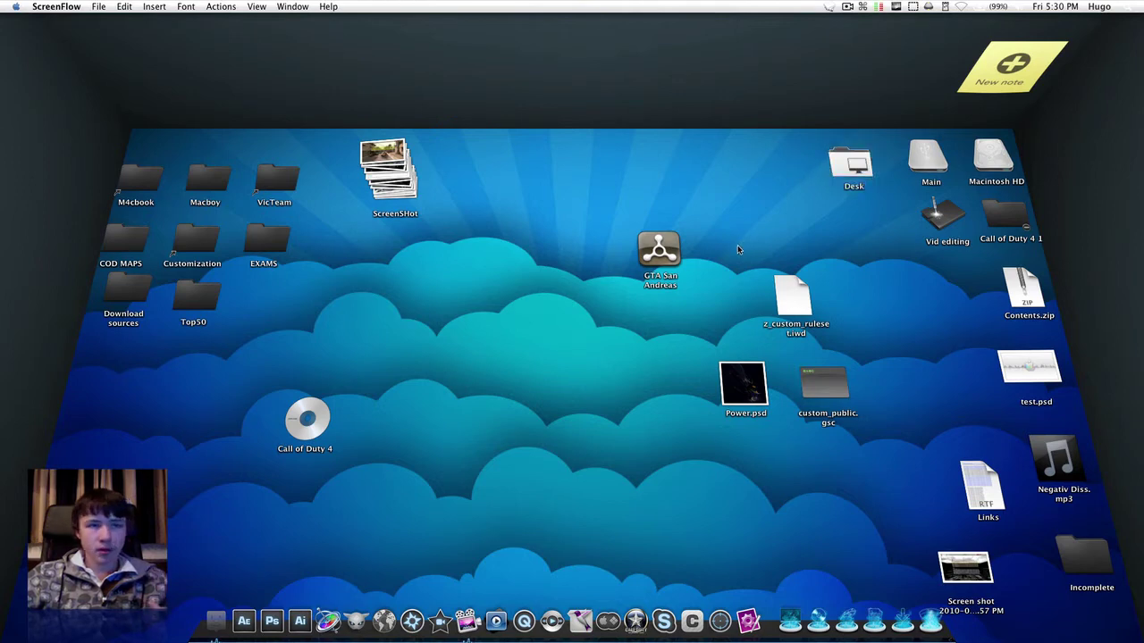
In the Backgrounds settings, browse the front-wall image to Main > Customization > Wallpapers > Burst Wallpaper Pack
{"action": "right_click", "coordinate": [557, 74]}
{"action": "right_click", "coordinate": [1078, 116]}
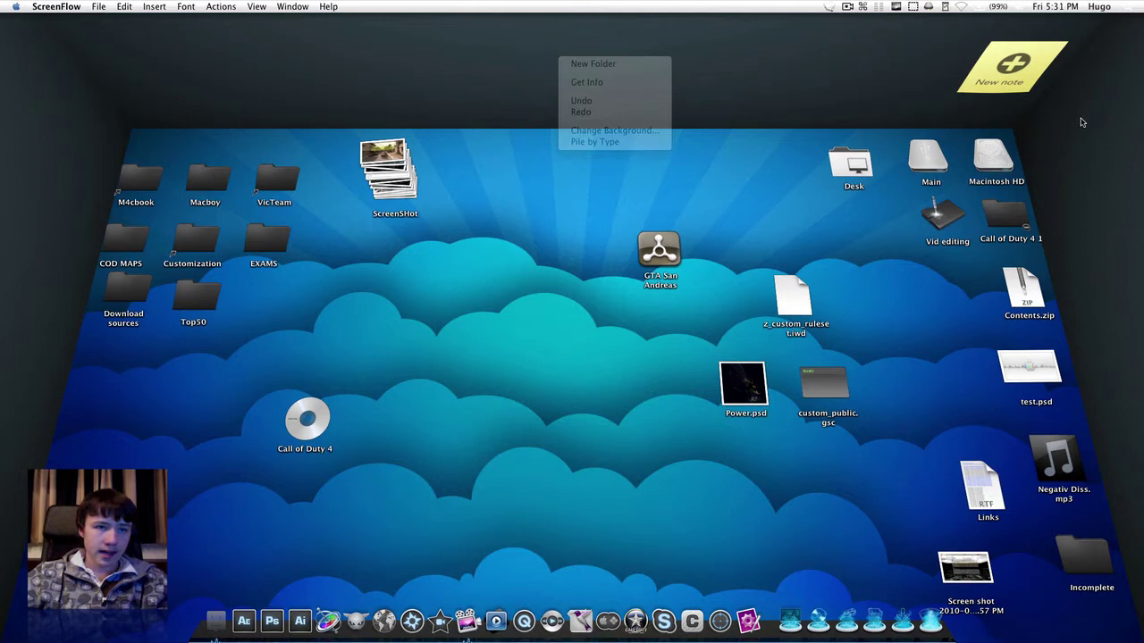
{"action": "left_click", "coordinate": [672, 151]}
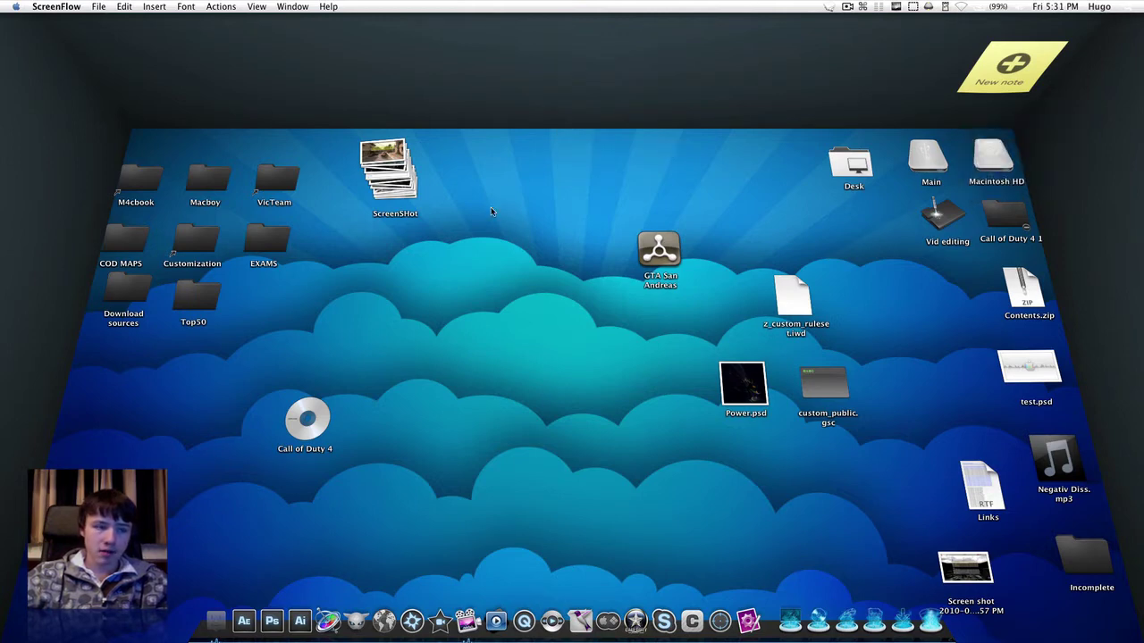
{"action": "right_click", "coordinate": [569, 64]}
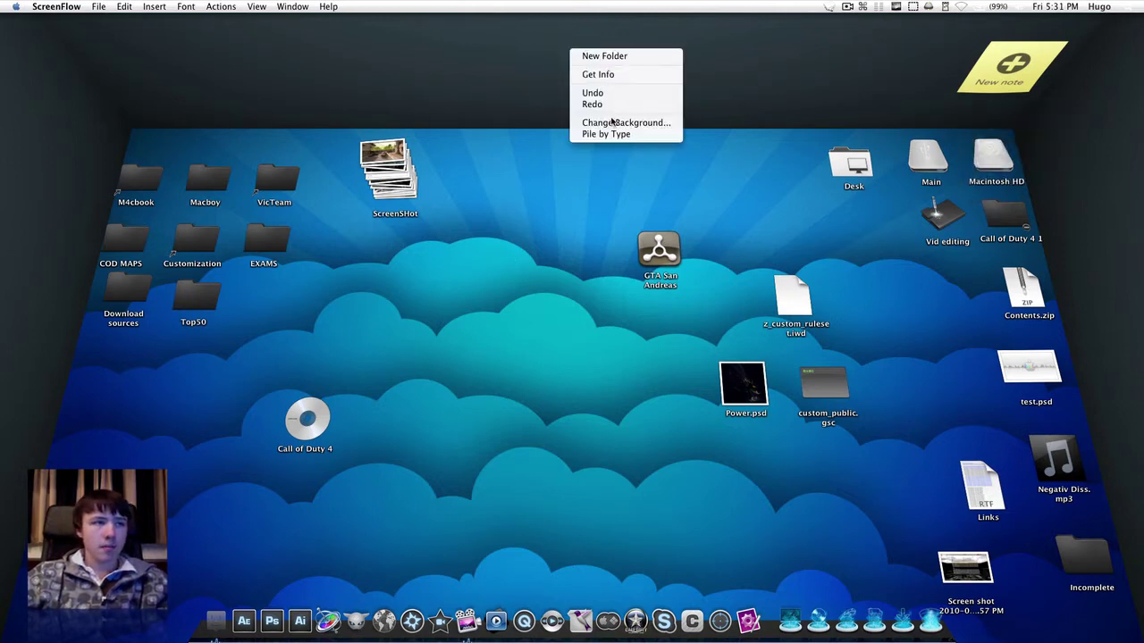
{"action": "left_click", "coordinate": [612, 123]}
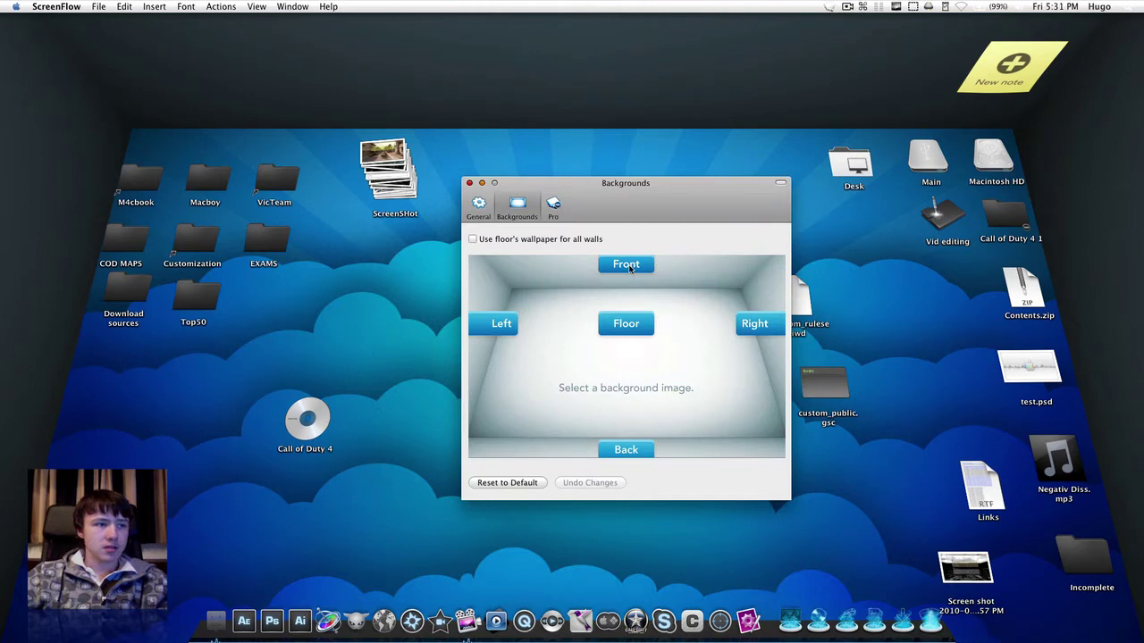
{"action": "left_click", "coordinate": [629, 265]}
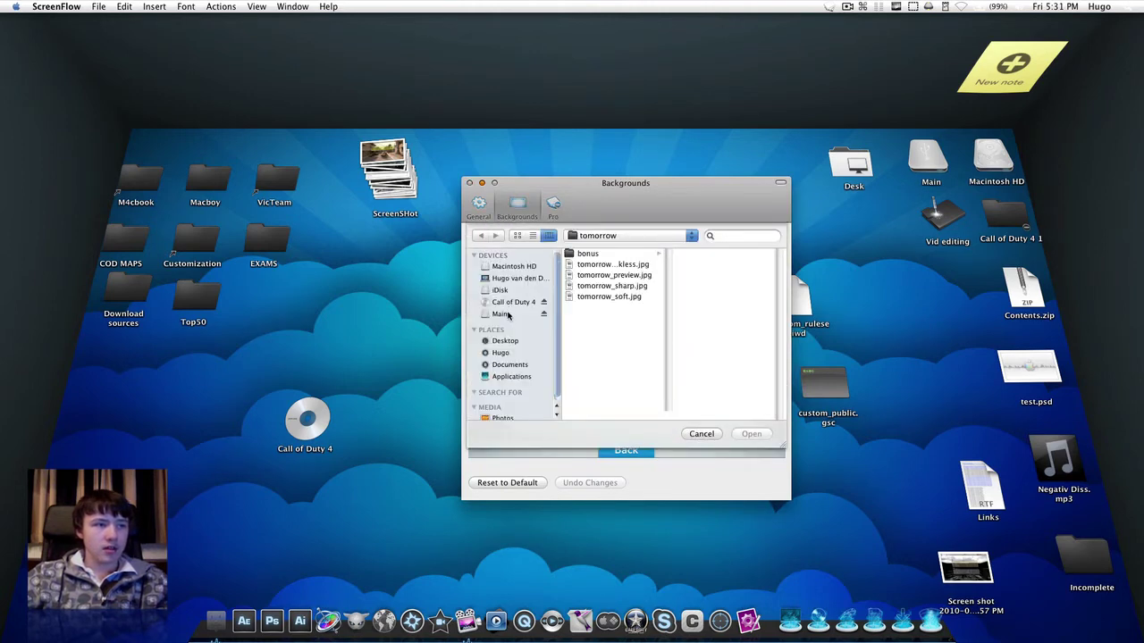
{"action": "left_click", "coordinate": [507, 315]}
{"action": "left_click", "coordinate": [601, 306]}
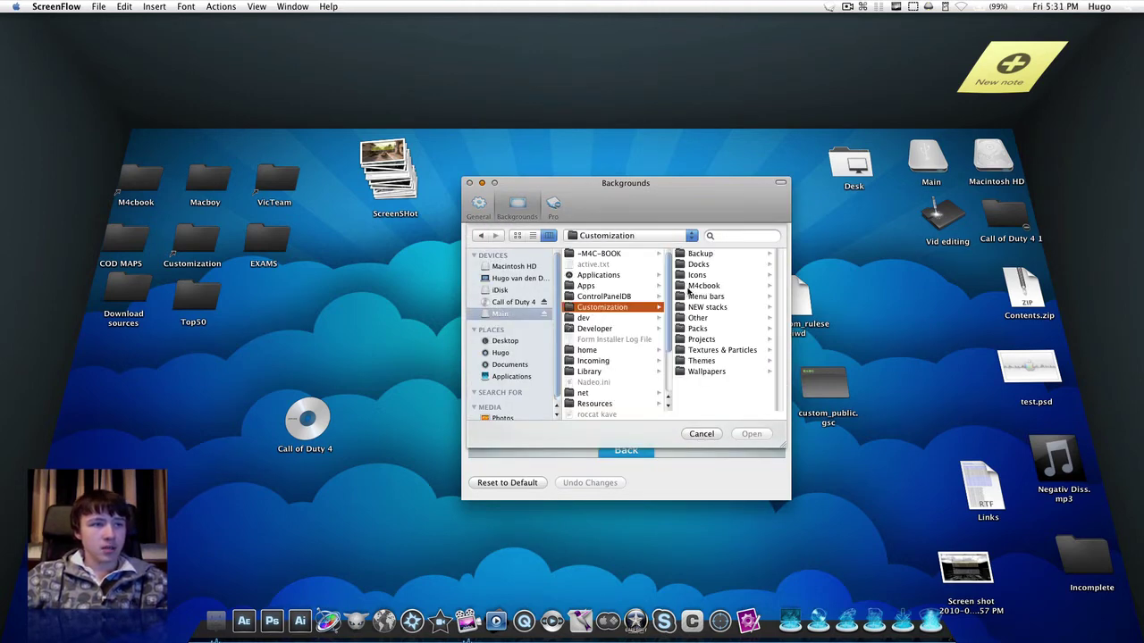
{"action": "left_click", "coordinate": [706, 371]}
{"action": "left_click", "coordinate": [715, 317]}
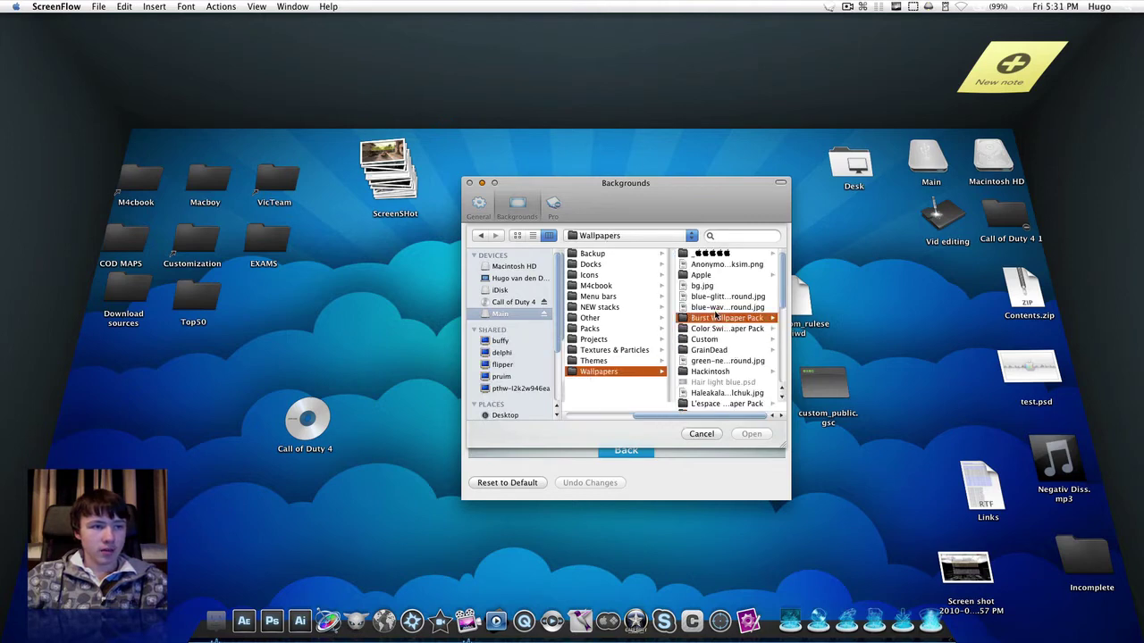
Choose Monochromatic.jpg from the Houndstooth folder, apply it to the back wall, and close the settings
{"action": "left_click", "coordinate": [639, 257]}
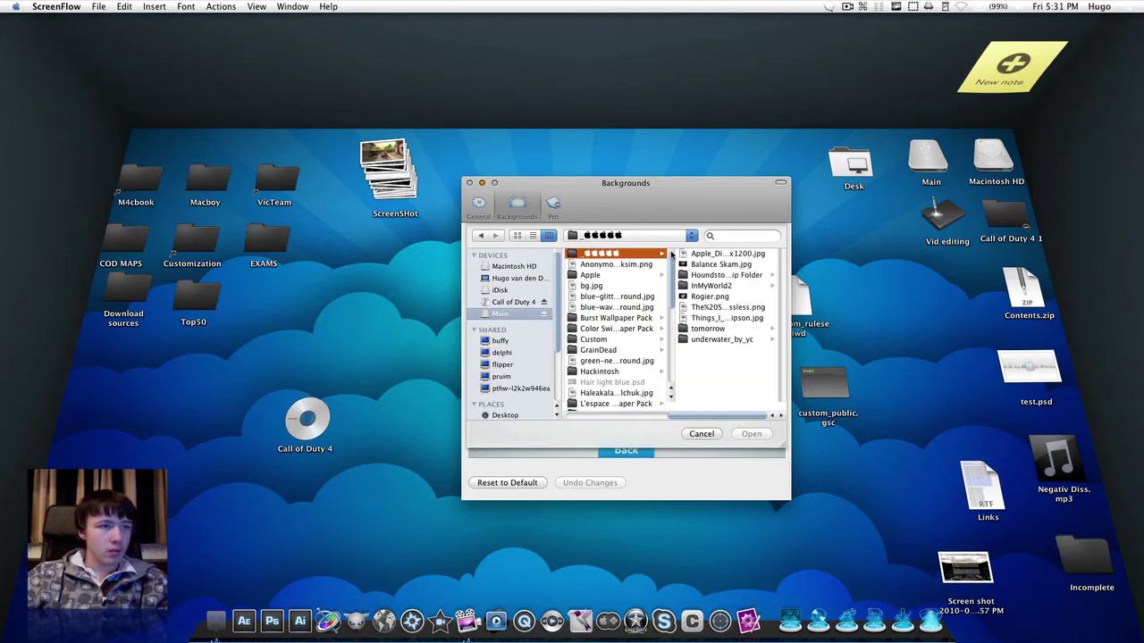
{"action": "left_click", "coordinate": [717, 256]}
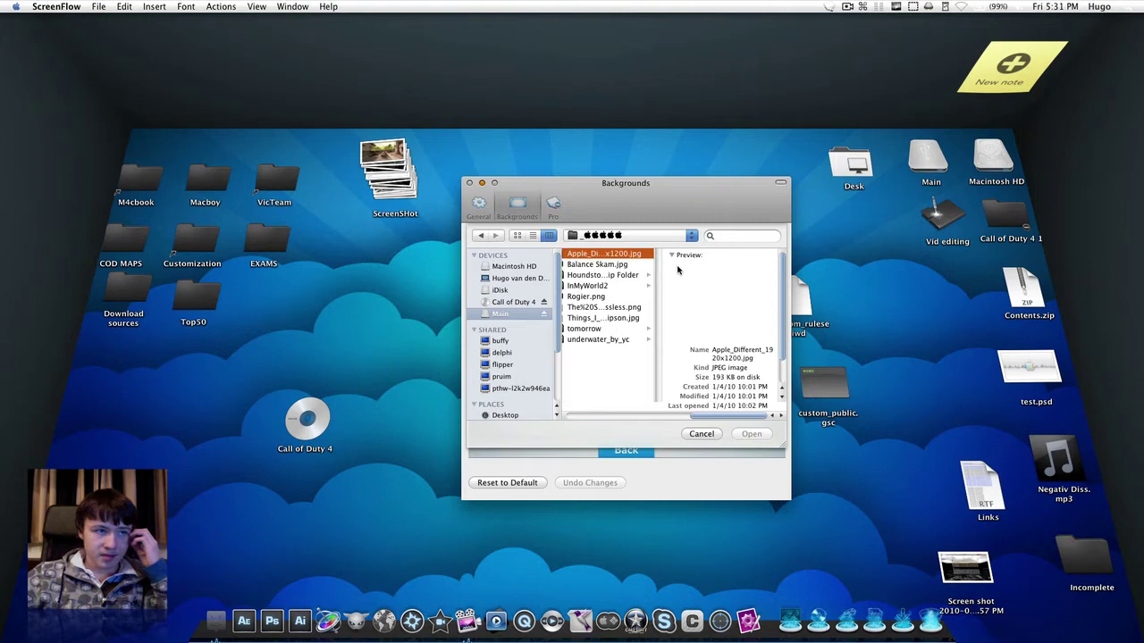
{"action": "left_click", "coordinate": [625, 266]}
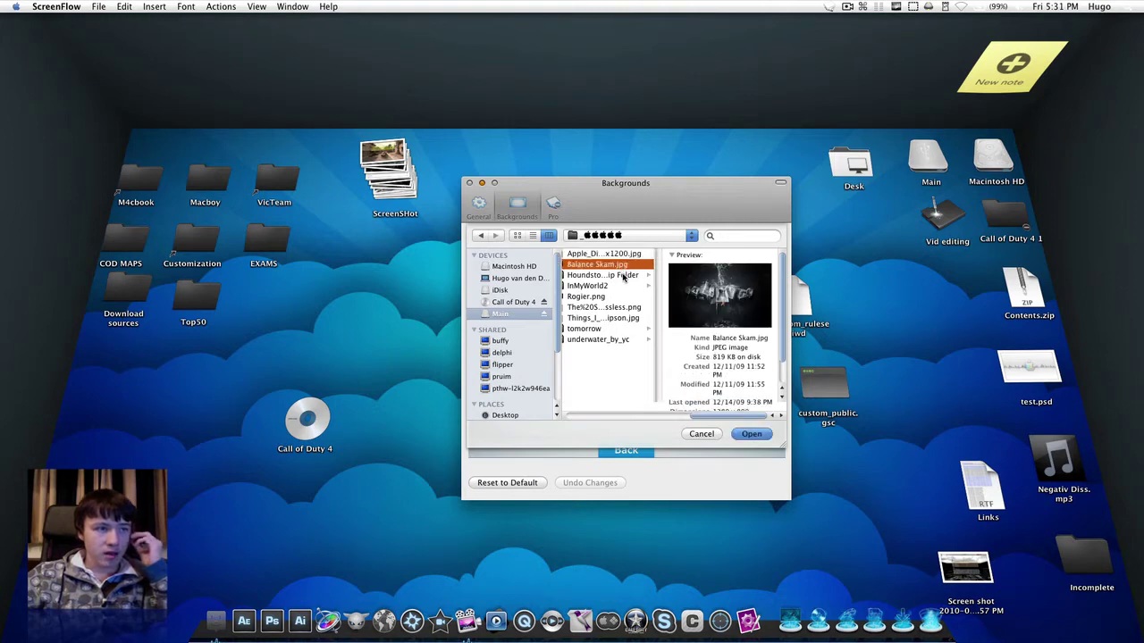
{"action": "left_click", "coordinate": [624, 275]}
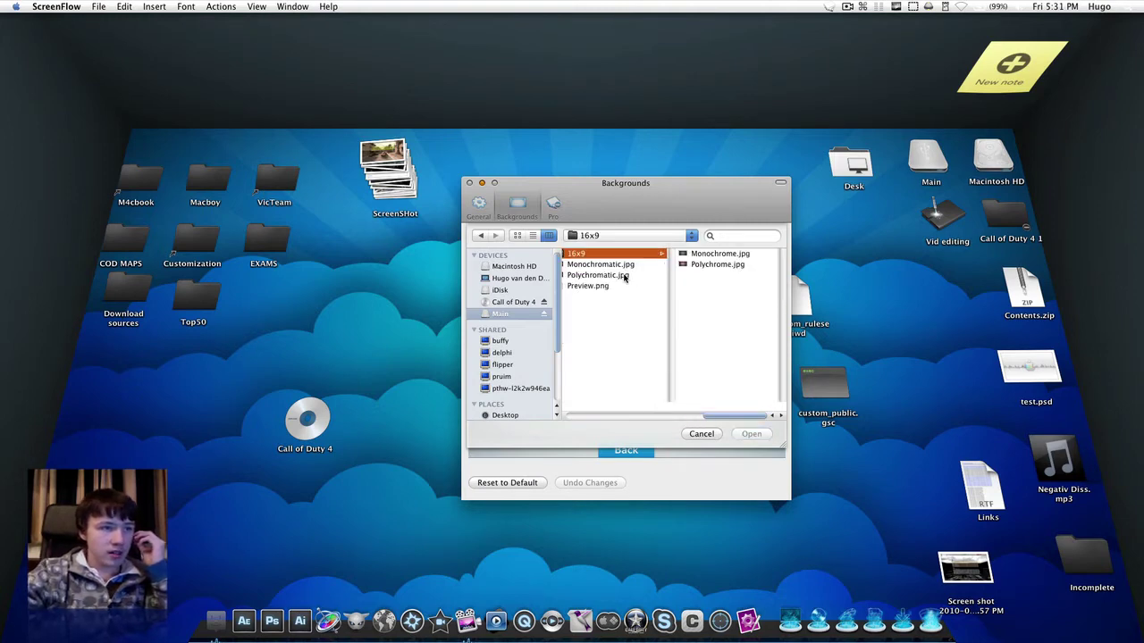
{"action": "left_click", "coordinate": [627, 264]}
{"action": "left_click", "coordinate": [752, 434]}
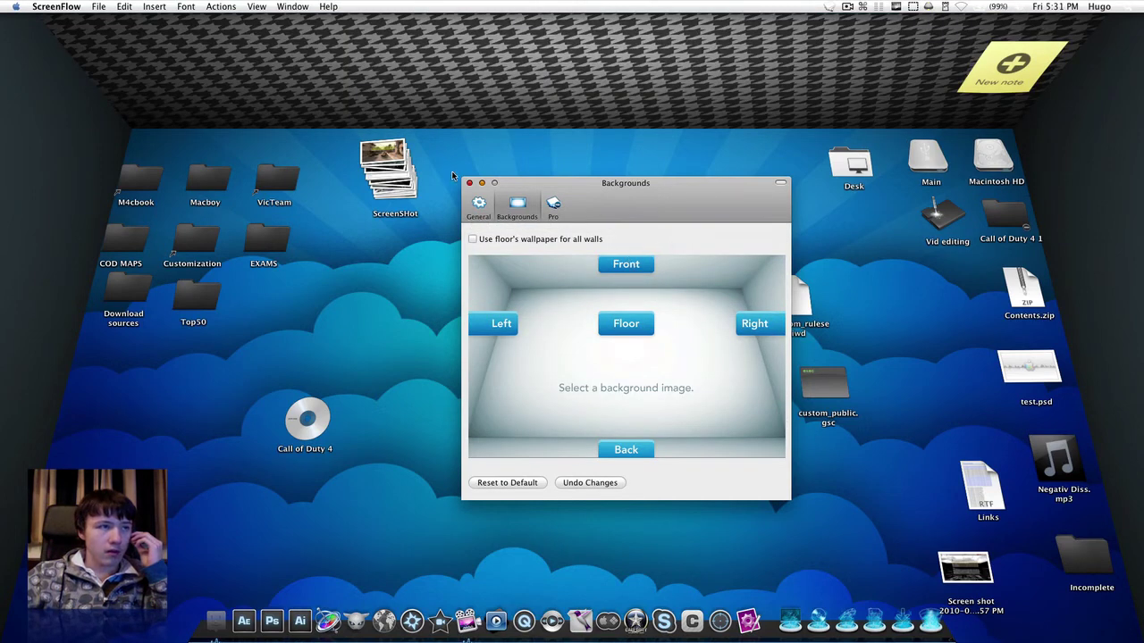
{"action": "left_click", "coordinate": [470, 183]}
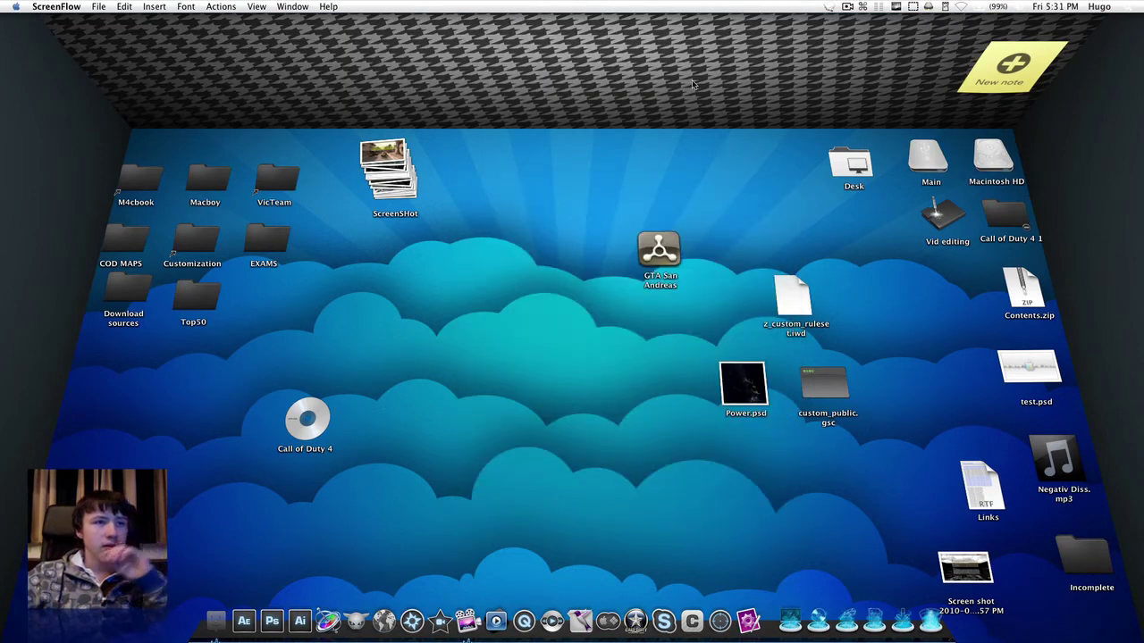
Toss the GTA San Andreas icon onto the back wall, then drag it down beside the Desk folder
{"action": "double_click", "coordinate": [566, 102]}
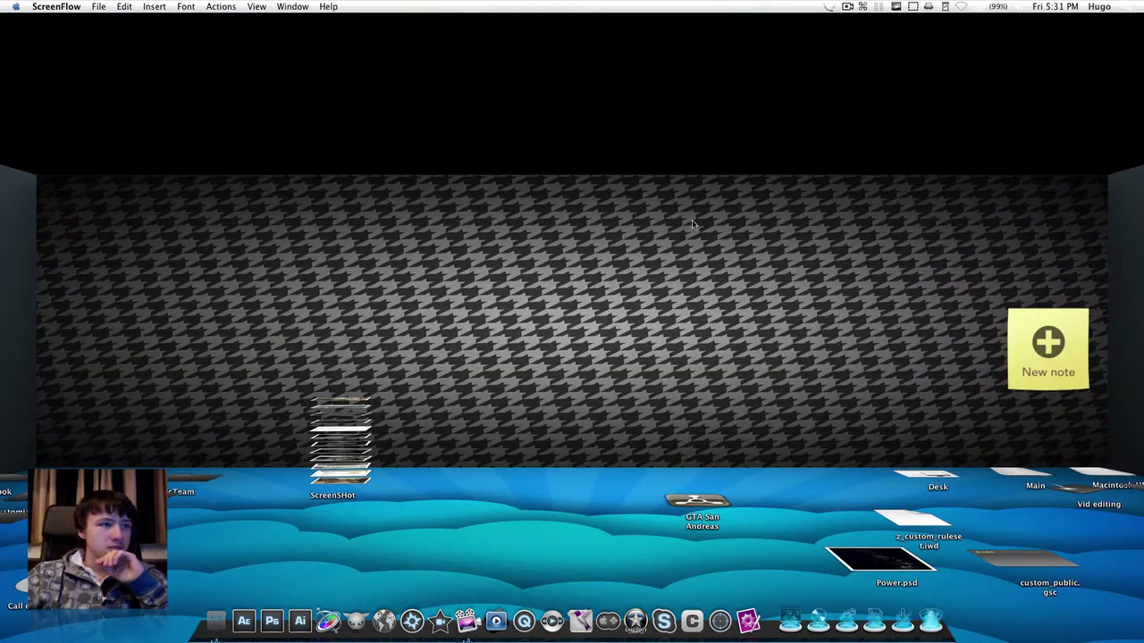
{"action": "double_click", "coordinate": [577, 488]}
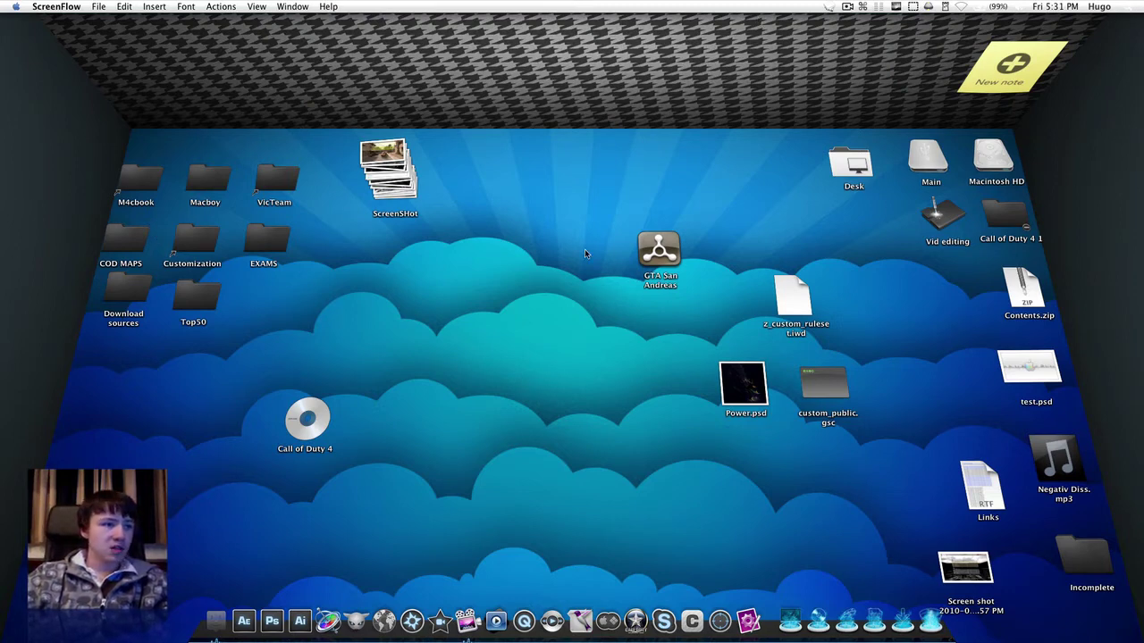
{"action": "left_click_drag", "start_coordinate": [668, 253], "coordinate": [621, 63]}
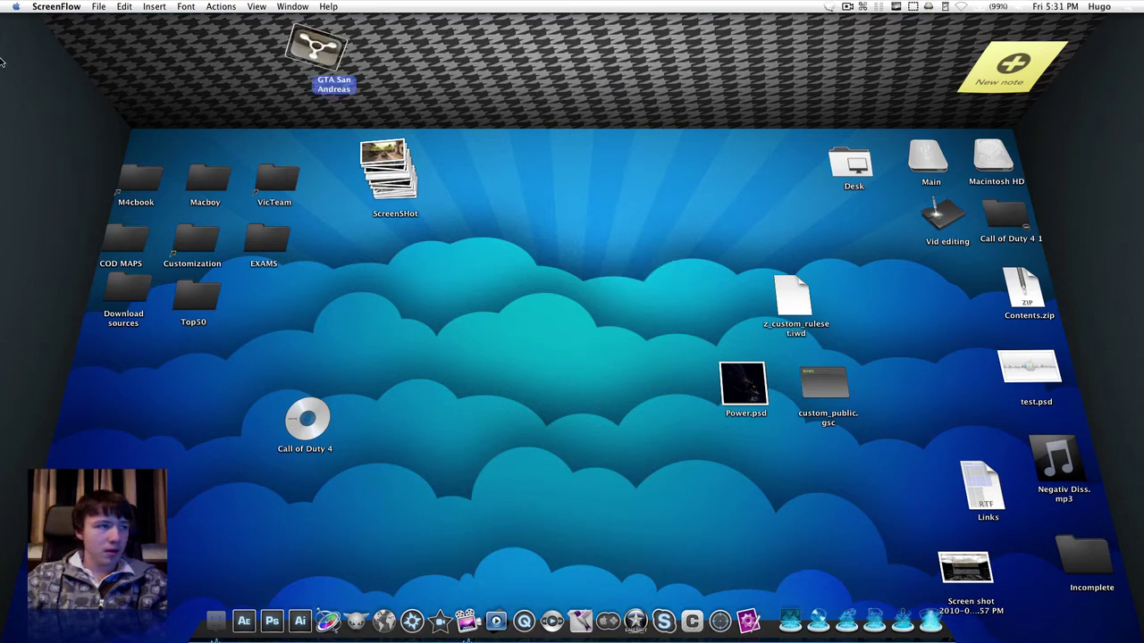
{"action": "left_click_drag", "start_coordinate": [401, 68], "coordinate": [764, 194]}
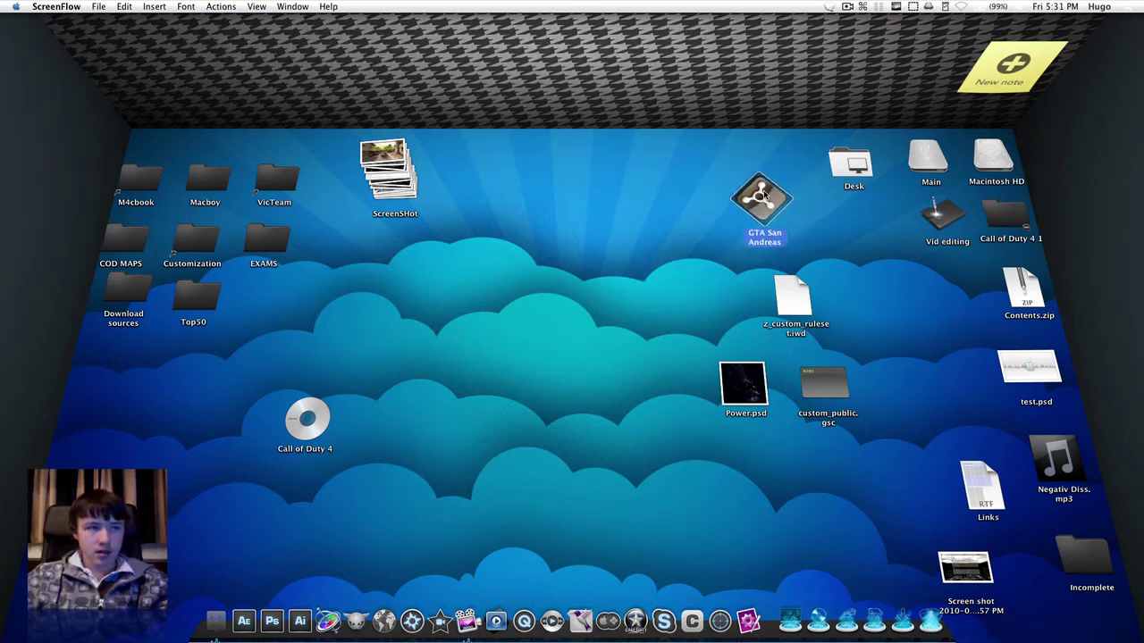
{"action": "left_click", "coordinate": [993, 64]}
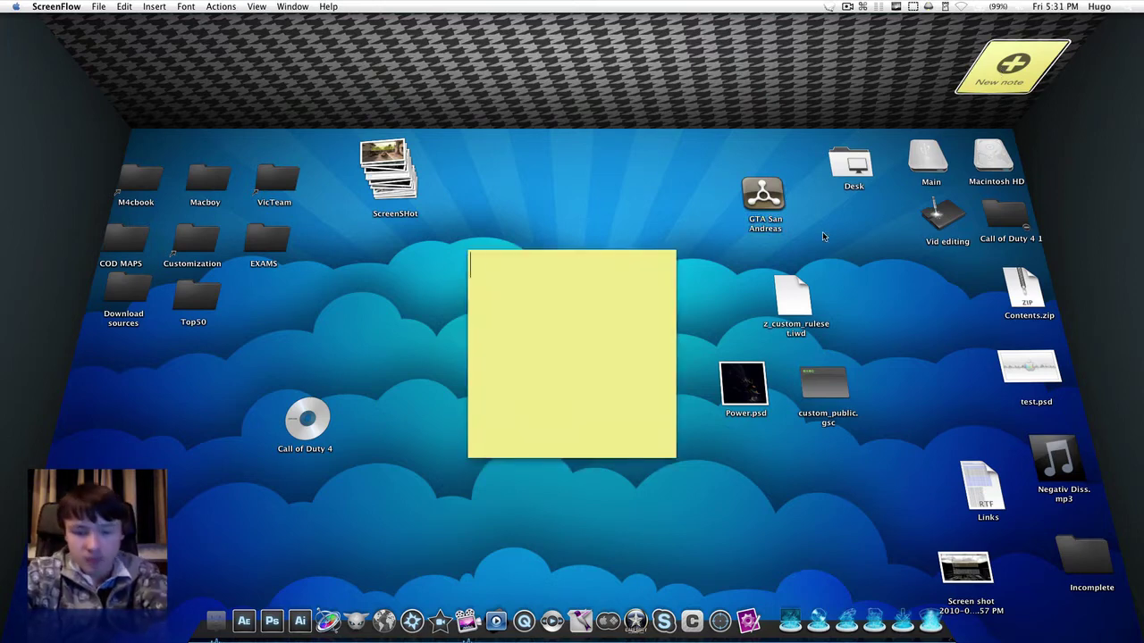
{"action": "type", "text": "hey there"}
{"action": "key", "text": "Return"}
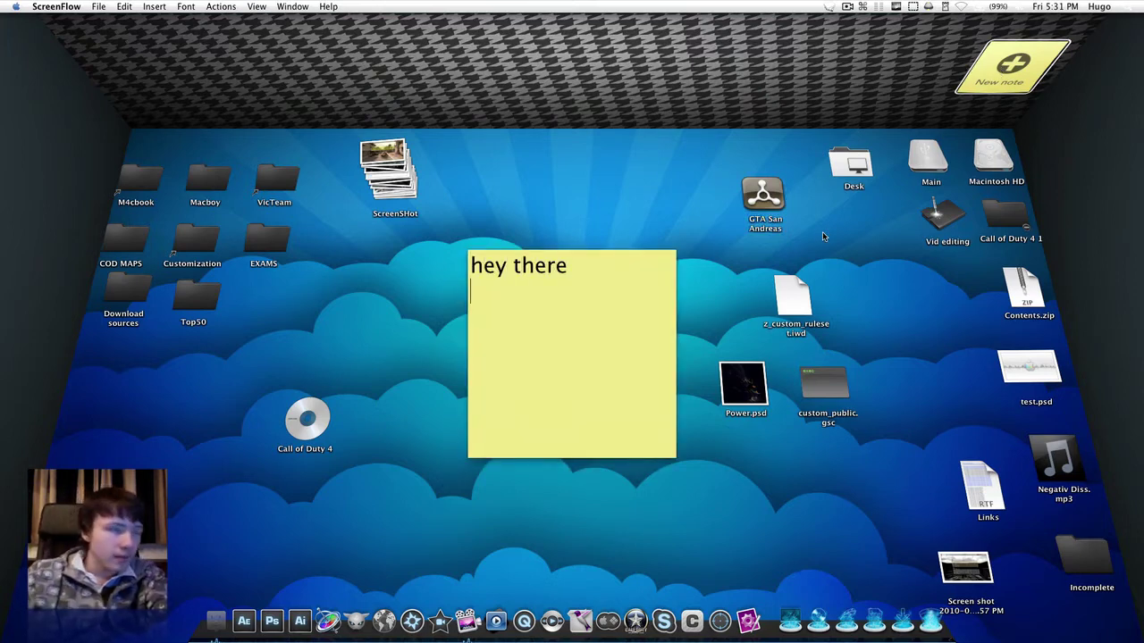
{"action": "left_click", "coordinate": [396, 278]}
{"action": "left_click_drag", "start_coordinate": [586, 333], "coordinate": [415, 84]}
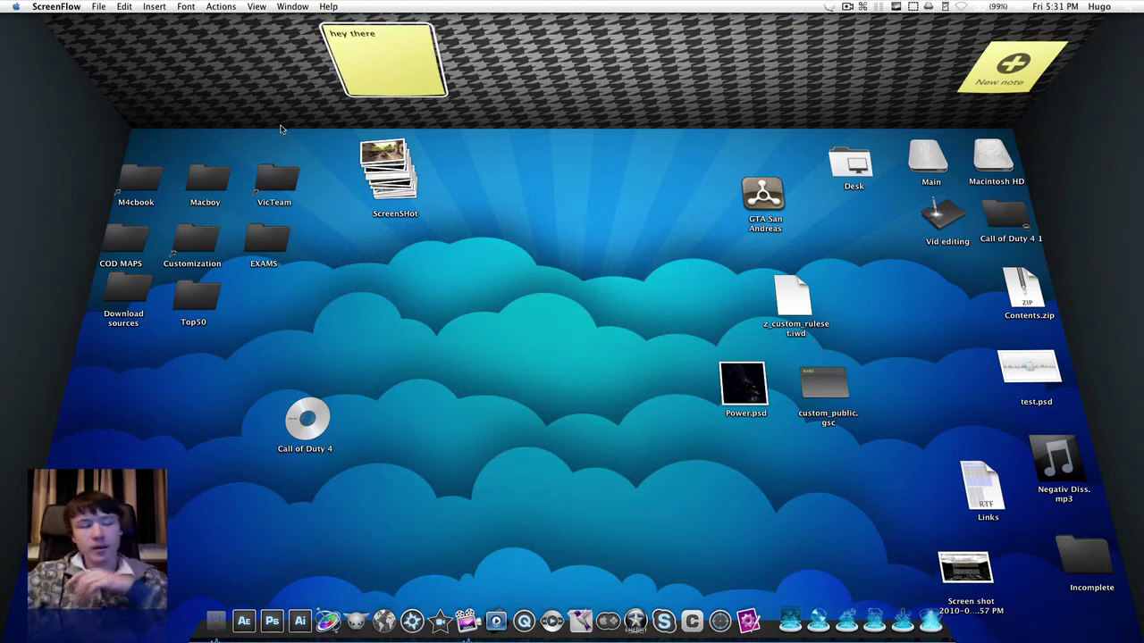
{"action": "left_click_drag", "start_coordinate": [604, 79], "coordinate": [911, 85]}
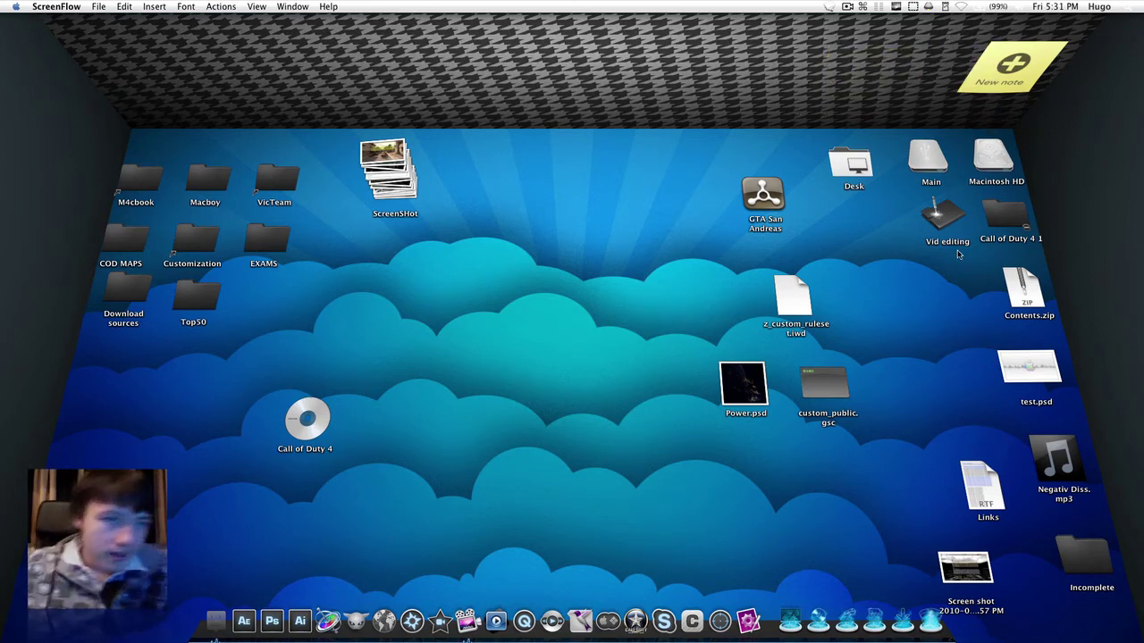
Put test.psd on the back wall and enlarge it, then bring it down and shrink it
{"action": "left_click_drag", "start_coordinate": [1021, 372], "coordinate": [590, 81]}
{"action": "right_click", "coordinate": [590, 82]}
{"action": "left_click", "coordinate": [597, 83]}
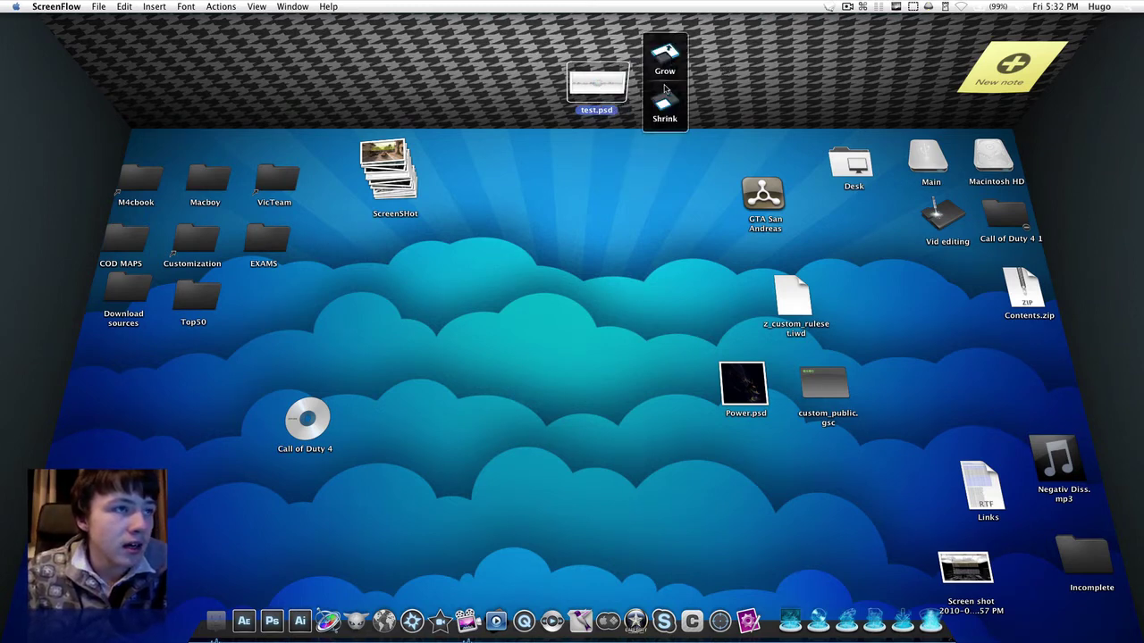
{"action": "left_click", "coordinate": [662, 62]}
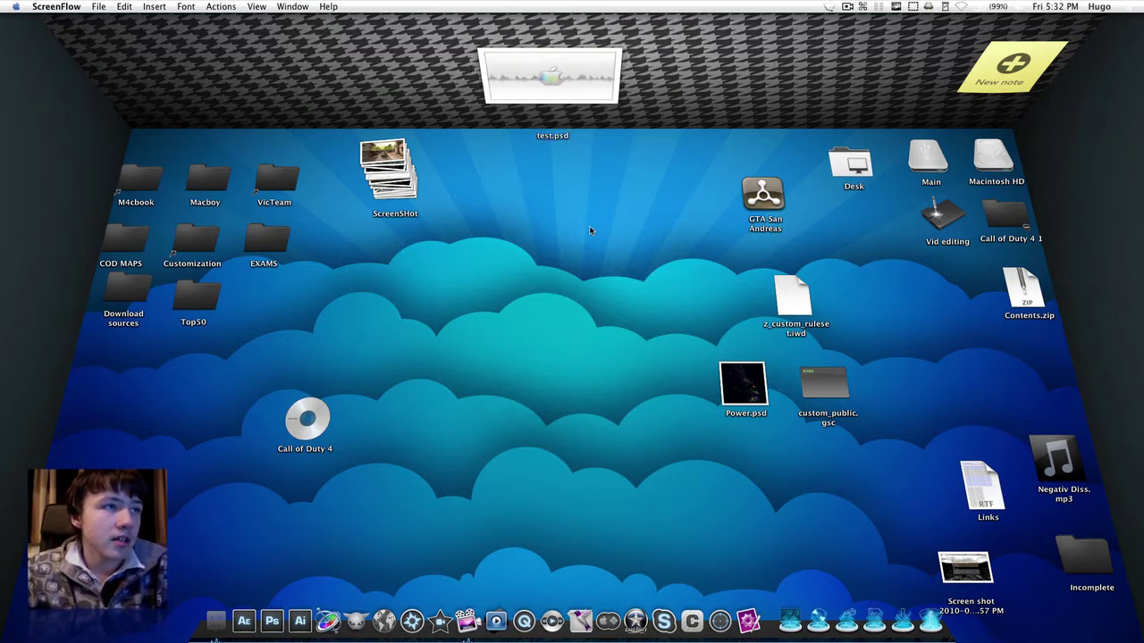
{"action": "left_click_drag", "start_coordinate": [552, 111], "coordinate": [570, 200]}
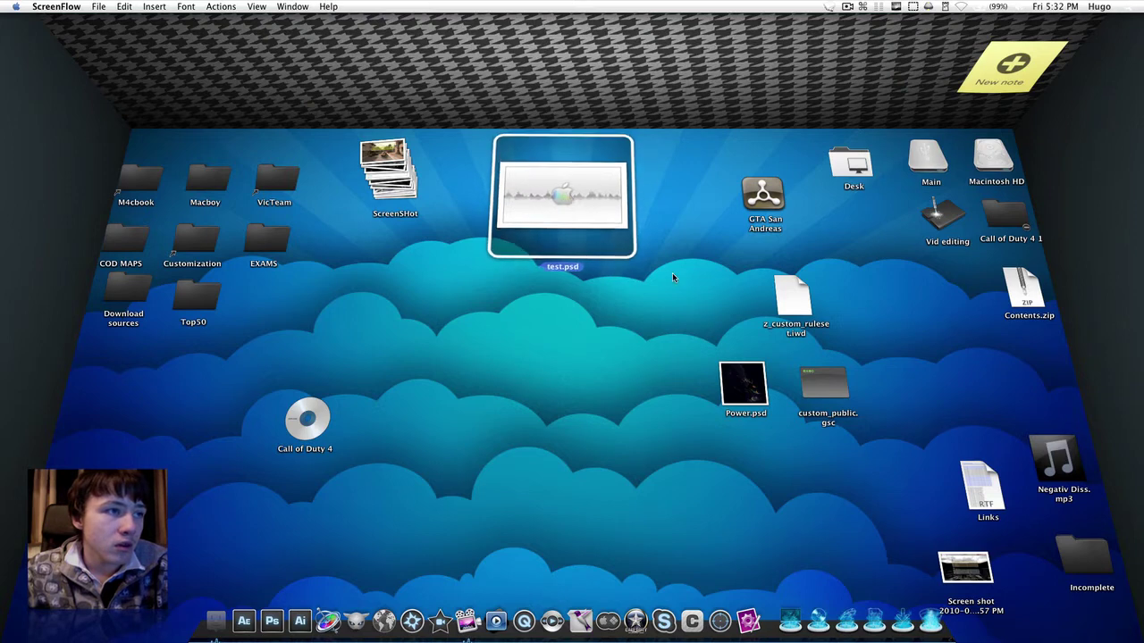
{"action": "mouse_move", "coordinate": [594, 198]}
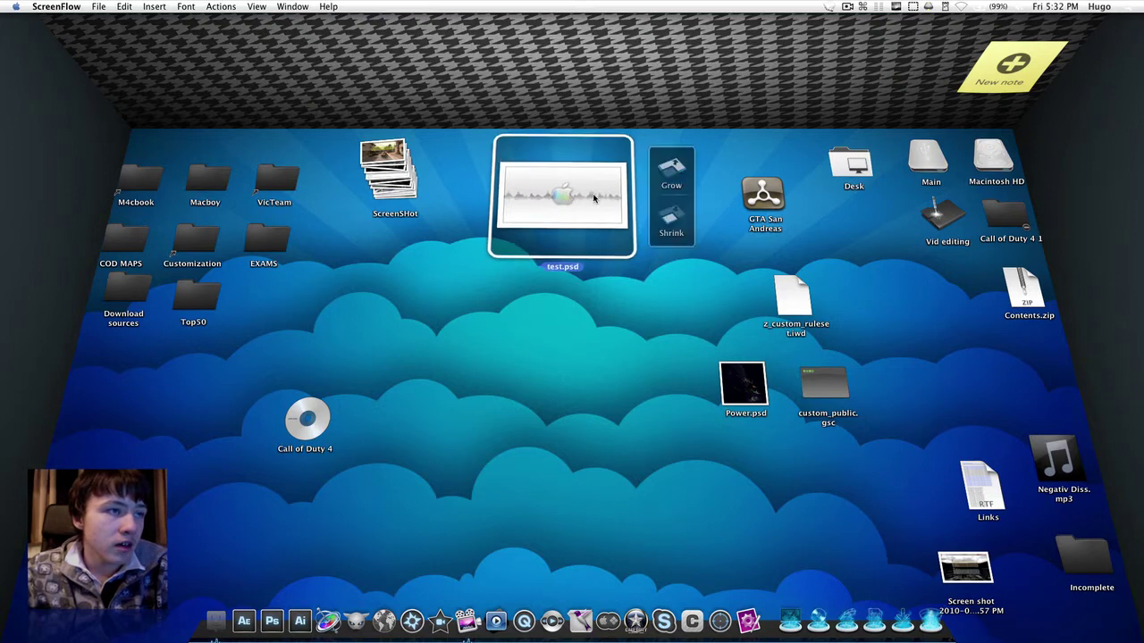
{"action": "left_click", "coordinate": [676, 225]}
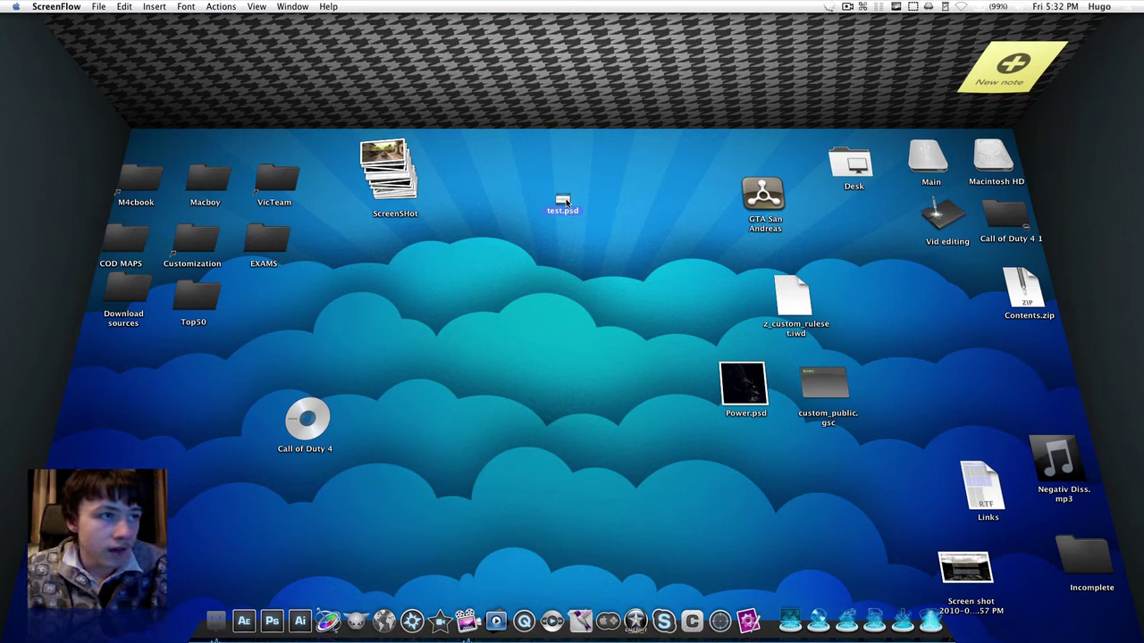
Grow test.psd several steps larger and place it beside Contents.zip
{"action": "mouse_move", "coordinate": [567, 207]}
{"action": "left_click", "coordinate": [607, 173]}
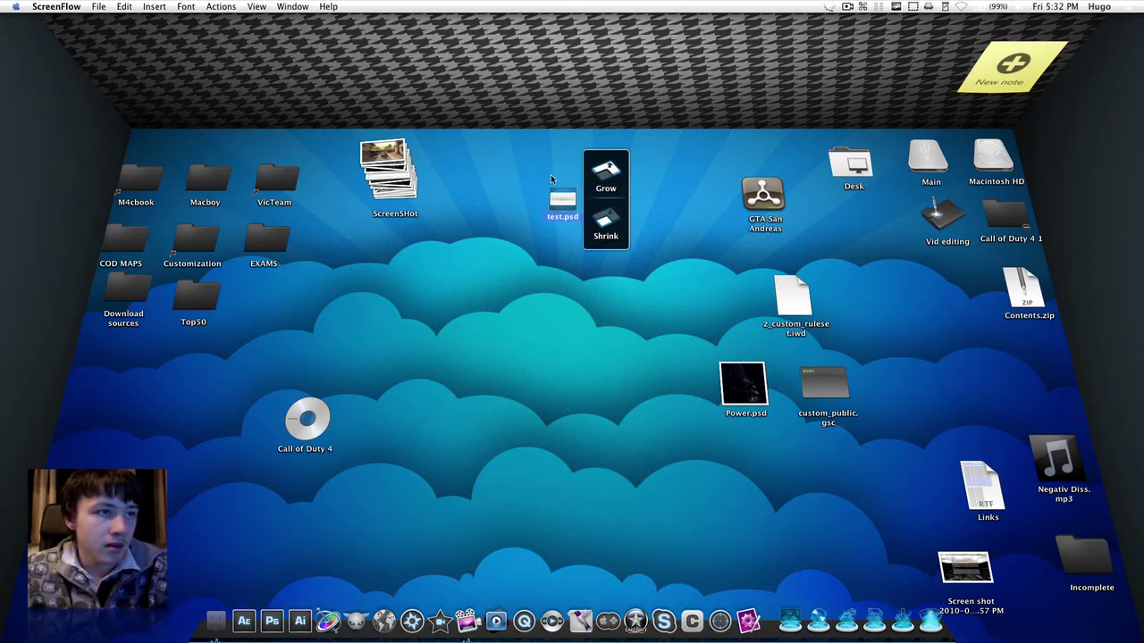
{"action": "left_click", "coordinate": [606, 176]}
{"action": "left_click", "coordinate": [607, 177]}
{"action": "left_click", "coordinate": [607, 180]}
{"action": "left_click", "coordinate": [612, 189]}
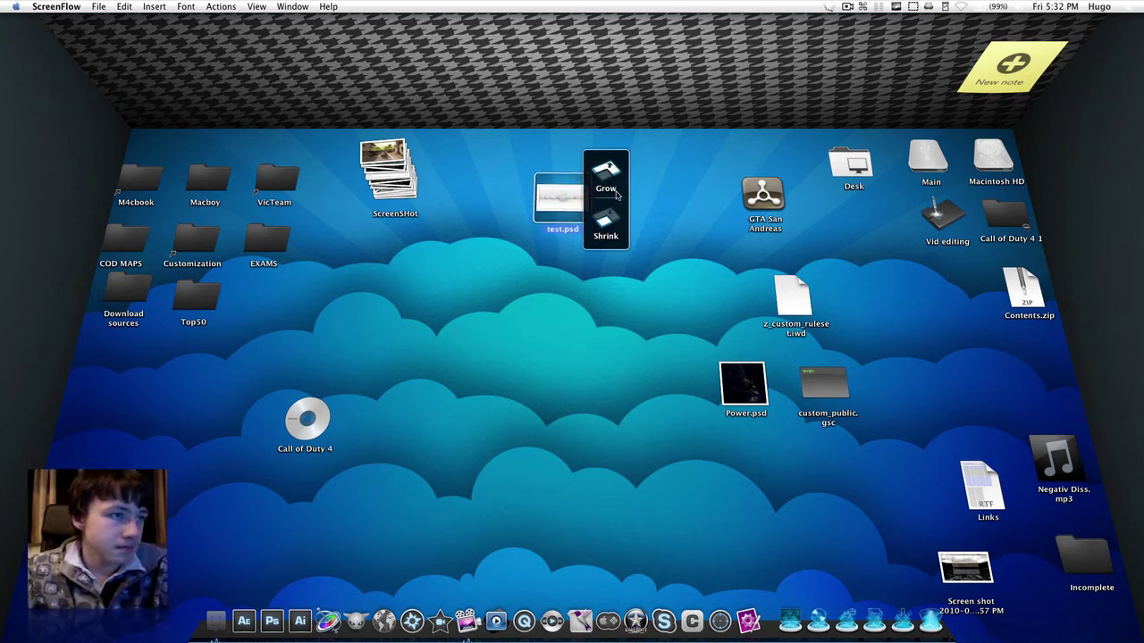
{"action": "left_click_drag", "start_coordinate": [572, 198], "coordinate": [974, 305]}
Pull the ScreenShot pile down, break it into a grid of screenshots, and shift the grid right
{"action": "left_click", "coordinate": [591, 364]}
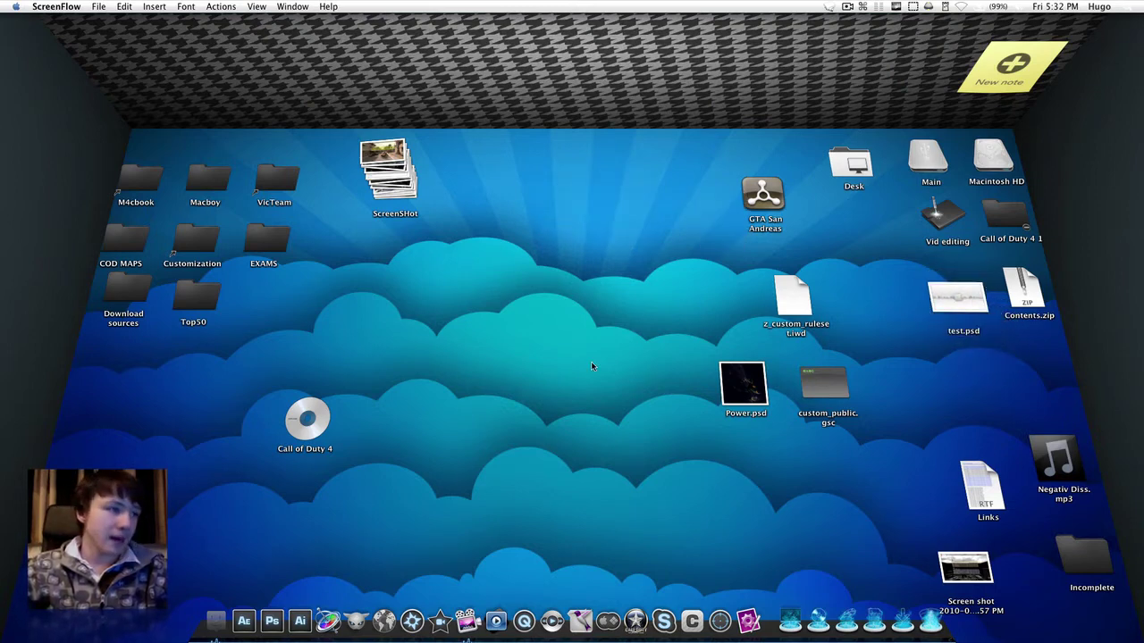
{"action": "left_click_drag", "start_coordinate": [383, 187], "coordinate": [390, 282]}
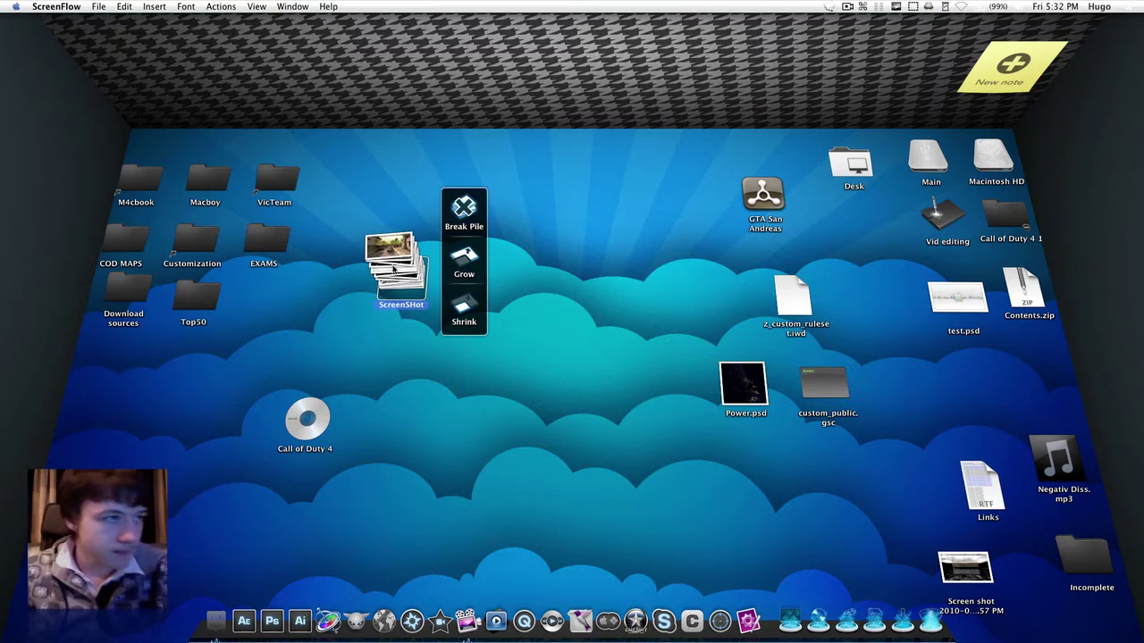
{"action": "left_click", "coordinate": [457, 206]}
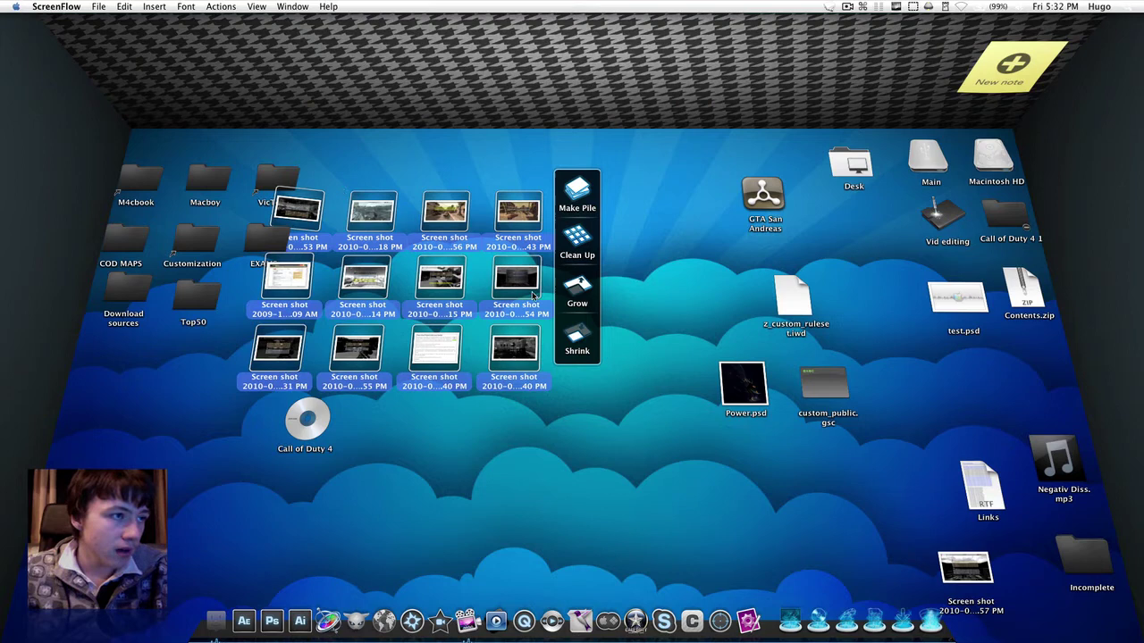
{"action": "left_click_drag", "start_coordinate": [527, 284], "coordinate": [604, 279]}
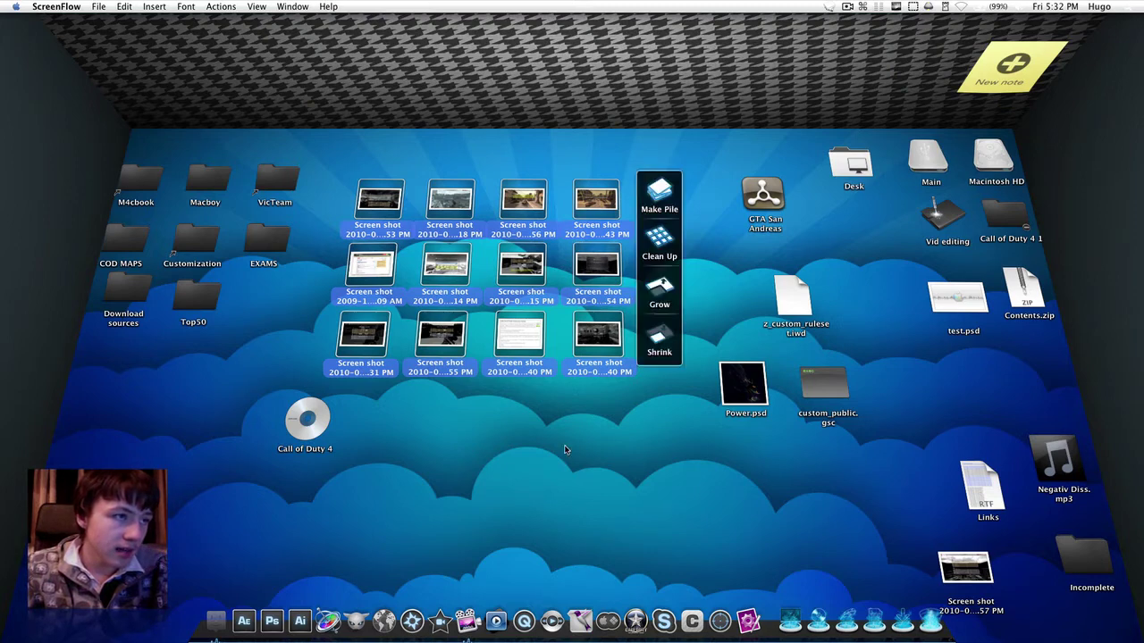
Lasso-select all twelve screenshots, then single out the bottom-right one
{"action": "left_click", "coordinate": [510, 477]}
{"action": "mouse_move", "coordinate": [510, 477]}
{"action": "left_mouse_down"}
{"action": "mouse_move", "coordinate": [756, 447]}
{"action": "mouse_move", "coordinate": [447, 384]}
{"action": "left_mouse_up"}
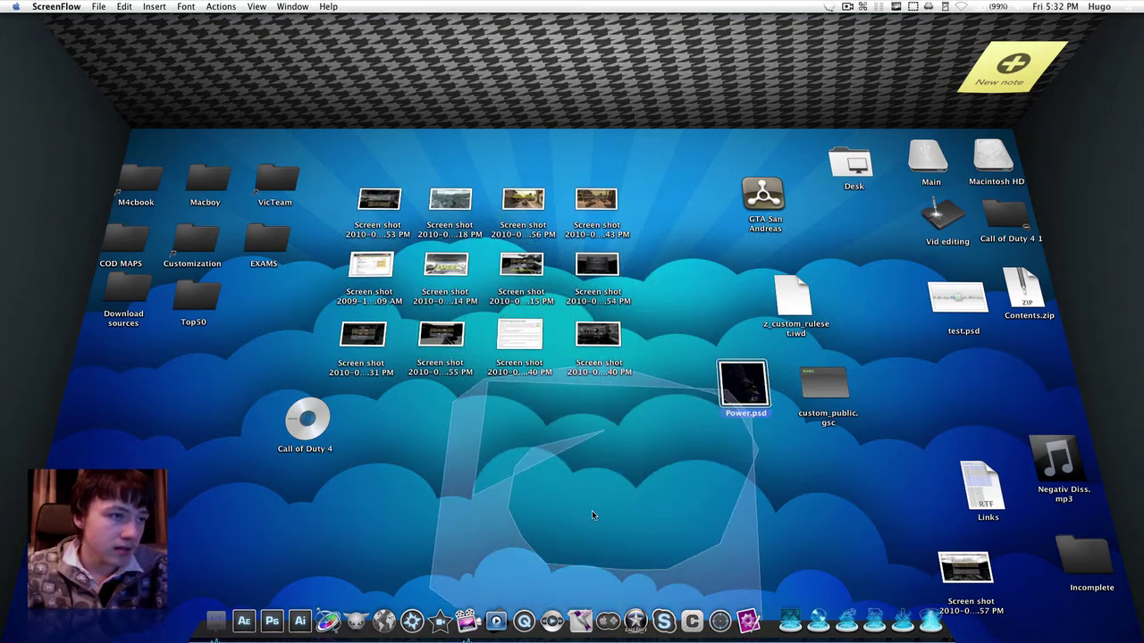
{"action": "left_click", "coordinate": [307, 420]}
{"action": "left_click", "coordinate": [496, 437]}
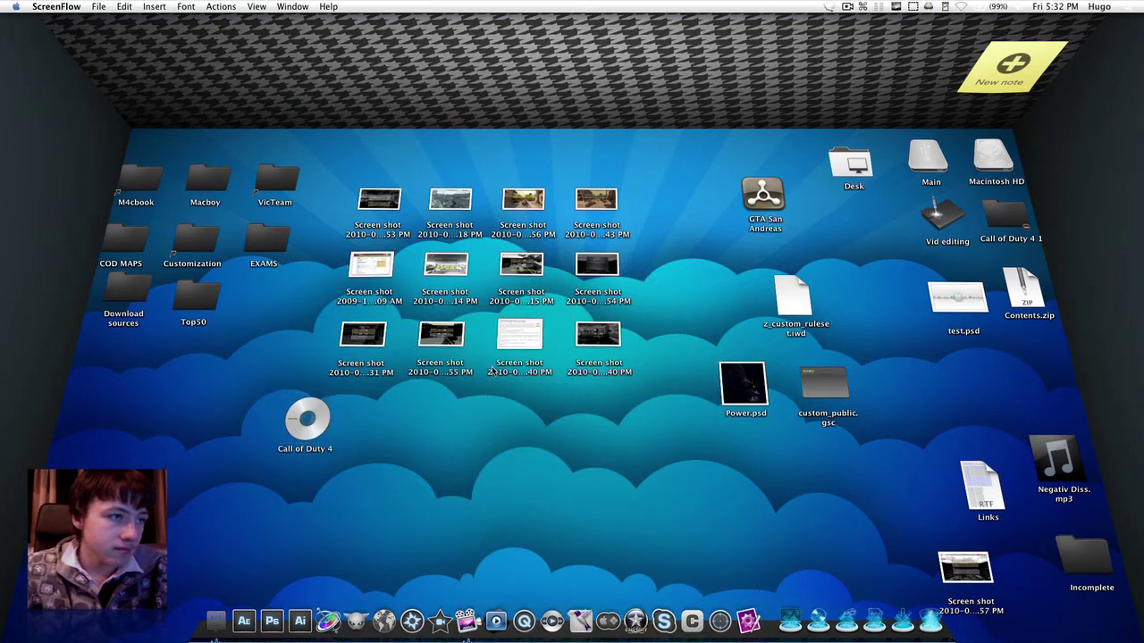
{"action": "mouse_move", "coordinate": [645, 334]}
{"action": "left_mouse_down"}
{"action": "mouse_move", "coordinate": [628, 209]}
{"action": "mouse_move", "coordinate": [553, 130]}
{"action": "mouse_move", "coordinate": [387, 222]}
{"action": "mouse_move", "coordinate": [368, 261]}
{"action": "mouse_move", "coordinate": [370, 327]}
{"action": "mouse_move", "coordinate": [443, 284]}
{"action": "left_mouse_up"}
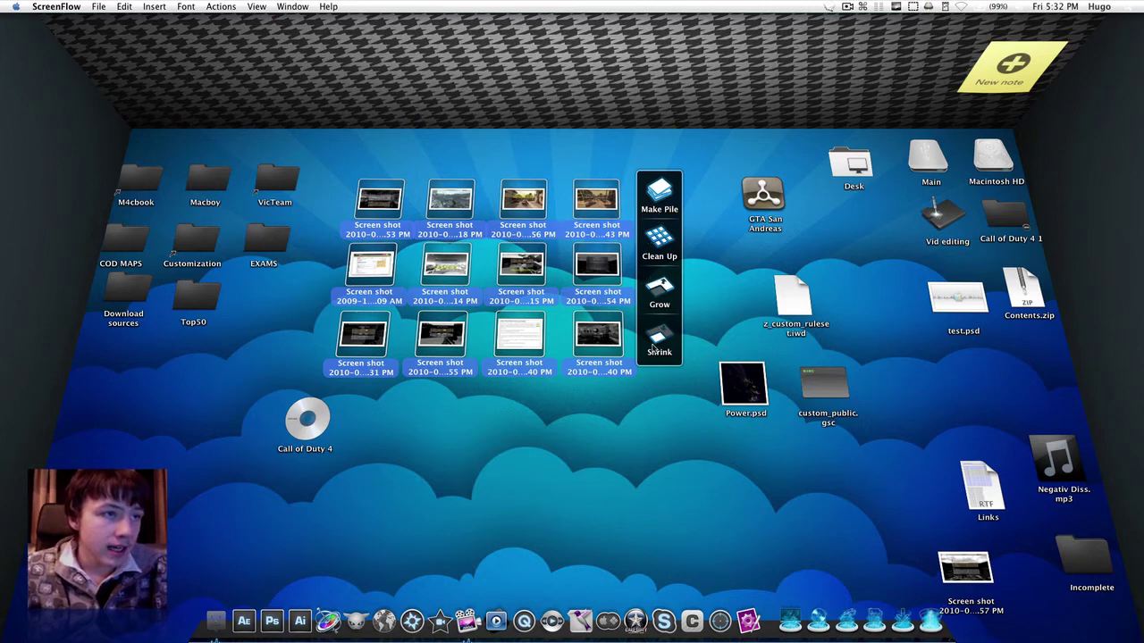
{"action": "left_click", "coordinate": [617, 351]}
Fling individual screenshots into each other so they scatter loosely, then begin lassoing them
{"action": "left_click_drag", "start_coordinate": [629, 461], "coordinate": [628, 457]}
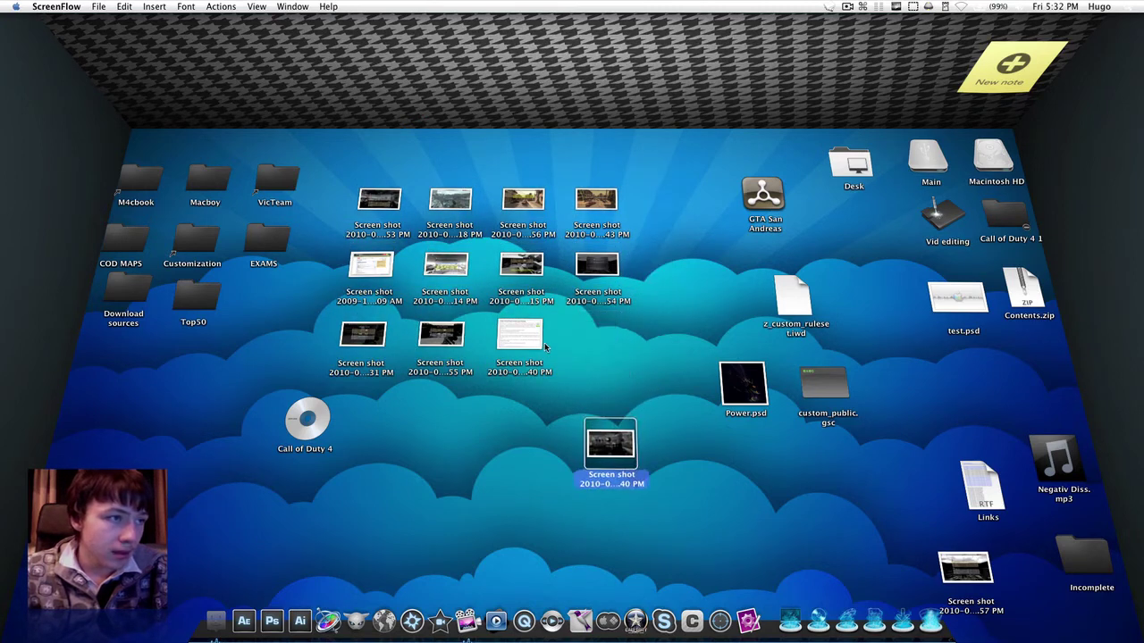
{"action": "left_click", "coordinate": [536, 344]}
{"action": "left_click_drag", "start_coordinate": [527, 210], "coordinate": [380, 480]}
{"action": "left_click_drag", "start_coordinate": [295, 590], "coordinate": [426, 379]}
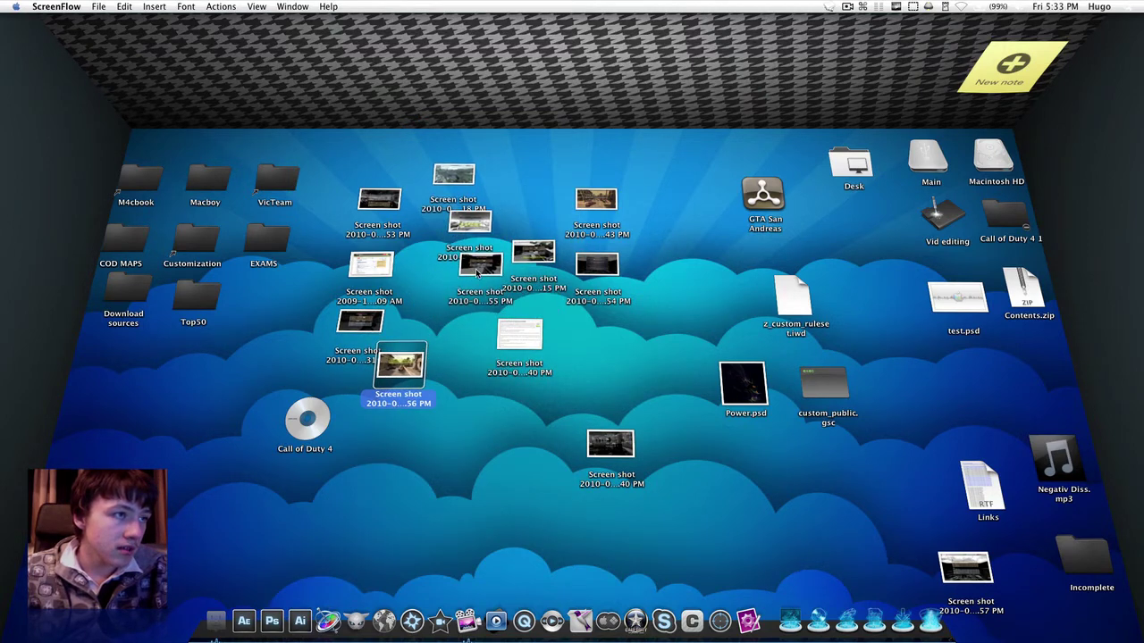
{"action": "left_click_drag", "start_coordinate": [475, 273], "coordinate": [469, 302]}
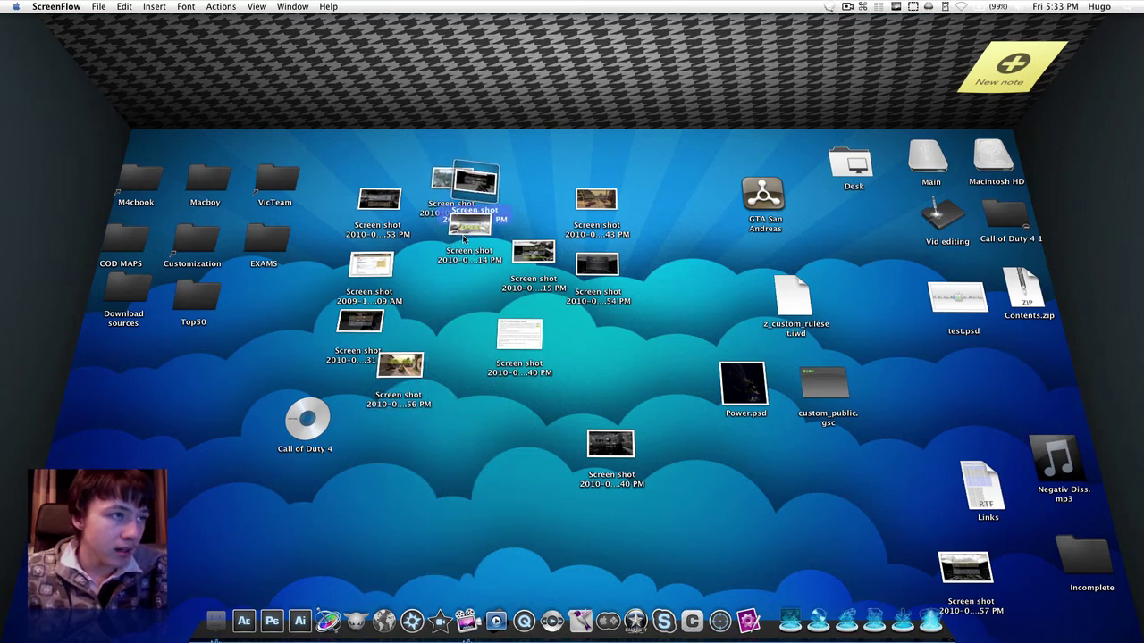
{"action": "left_click_drag", "start_coordinate": [465, 234], "coordinate": [480, 228]}
{"action": "left_click_drag", "start_coordinate": [596, 198], "coordinate": [402, 297]}
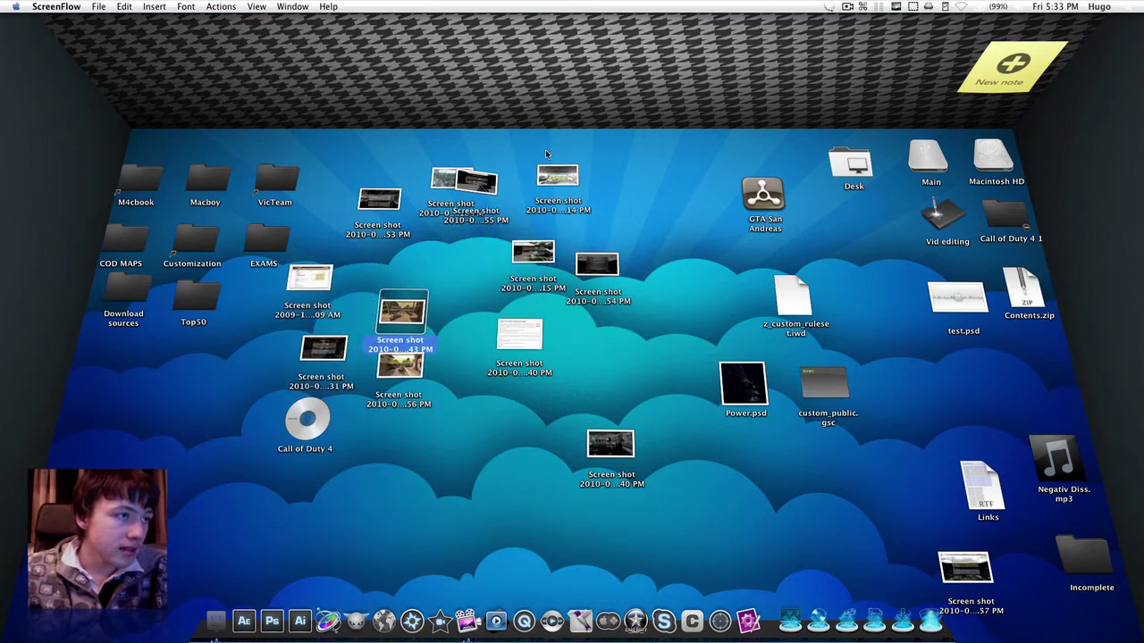
{"action": "mouse_move", "coordinate": [598, 506]}
{"action": "left_mouse_down"}
{"action": "mouse_move", "coordinate": [626, 343]}
{"action": "mouse_move", "coordinate": [602, 191]}
{"action": "mouse_move", "coordinate": [447, 168]}
{"action": "mouse_move", "coordinate": [340, 266]}
{"action": "mouse_move", "coordinate": [342, 332]}
{"action": "mouse_move", "coordinate": [307, 284]}
{"action": "mouse_move", "coordinate": [307, 300]}
{"action": "left_mouse_up"}
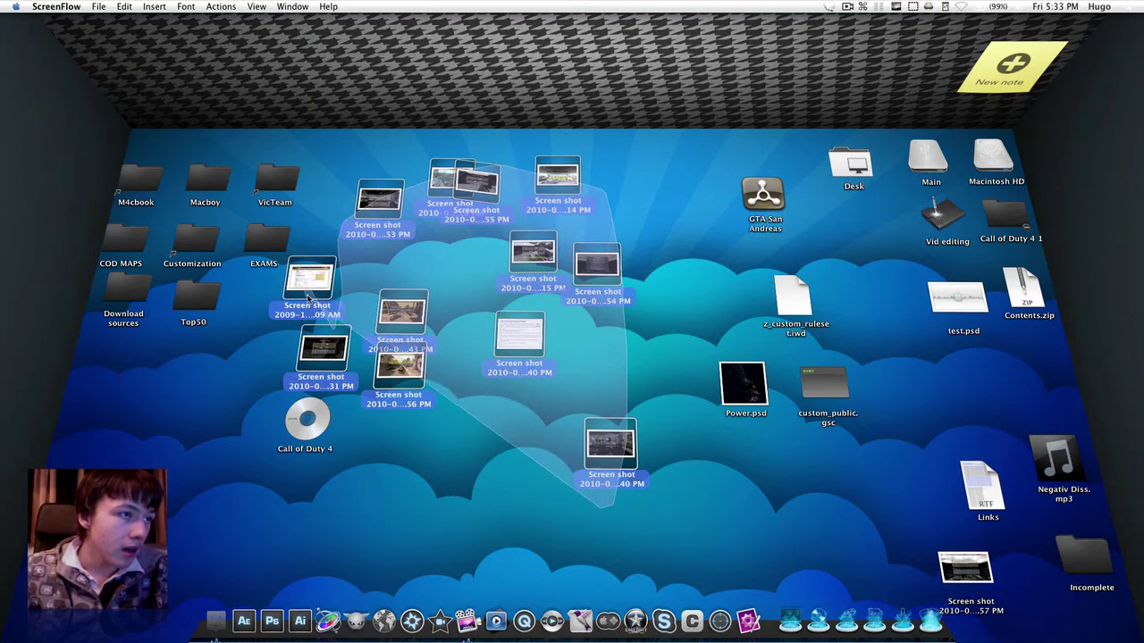
Lasso all the screenshots, tidy them with Clean Up, and stack them with Make Pile
{"action": "left_click_drag", "start_coordinate": [308, 297], "coordinate": [333, 287]}
{"action": "left_click", "coordinate": [673, 286]}
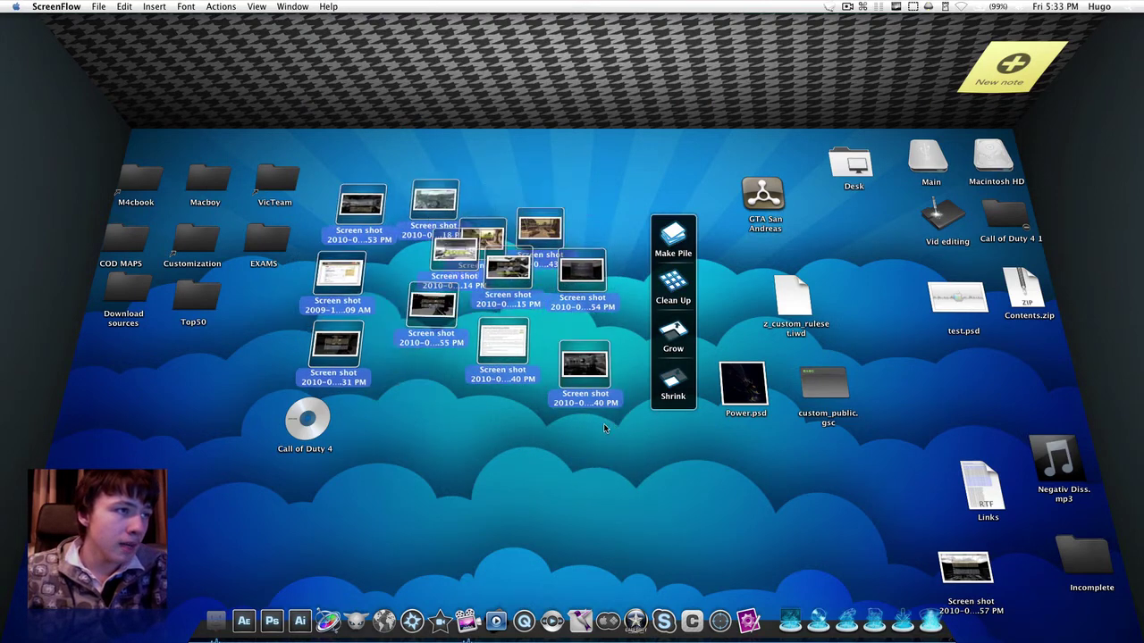
{"action": "left_click", "coordinate": [671, 240]}
Browse the new pile's expanded grid, then name the pile 'Screebshots'
{"action": "left_click", "coordinate": [461, 268]}
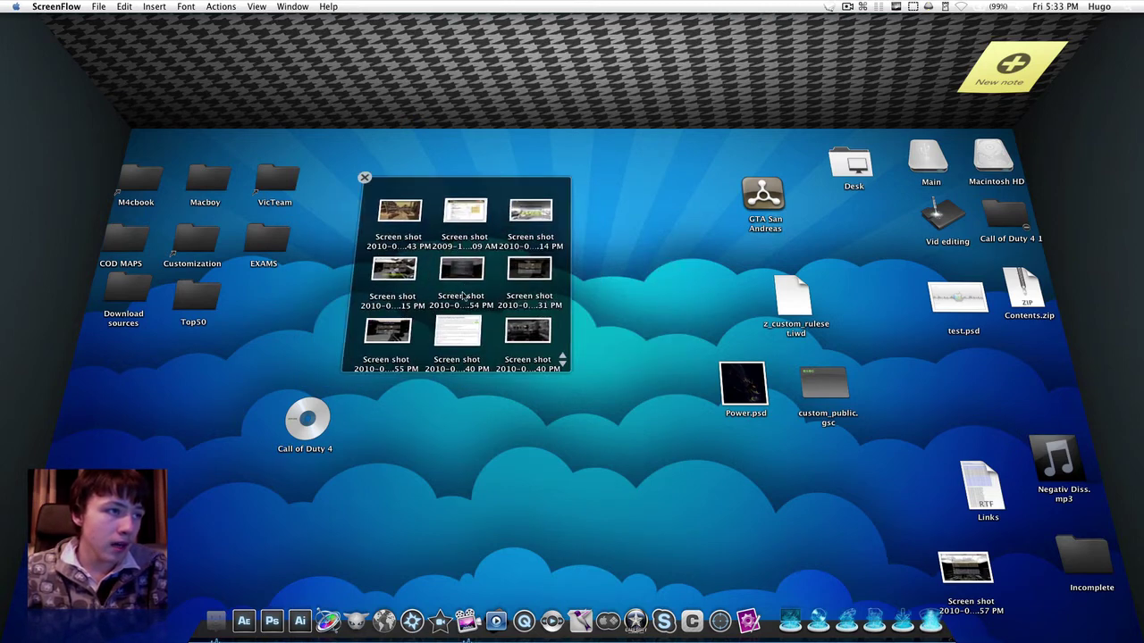
{"action": "scroll", "coordinate": [483, 225], "scroll_direction": "down", "scroll_amount": 2}
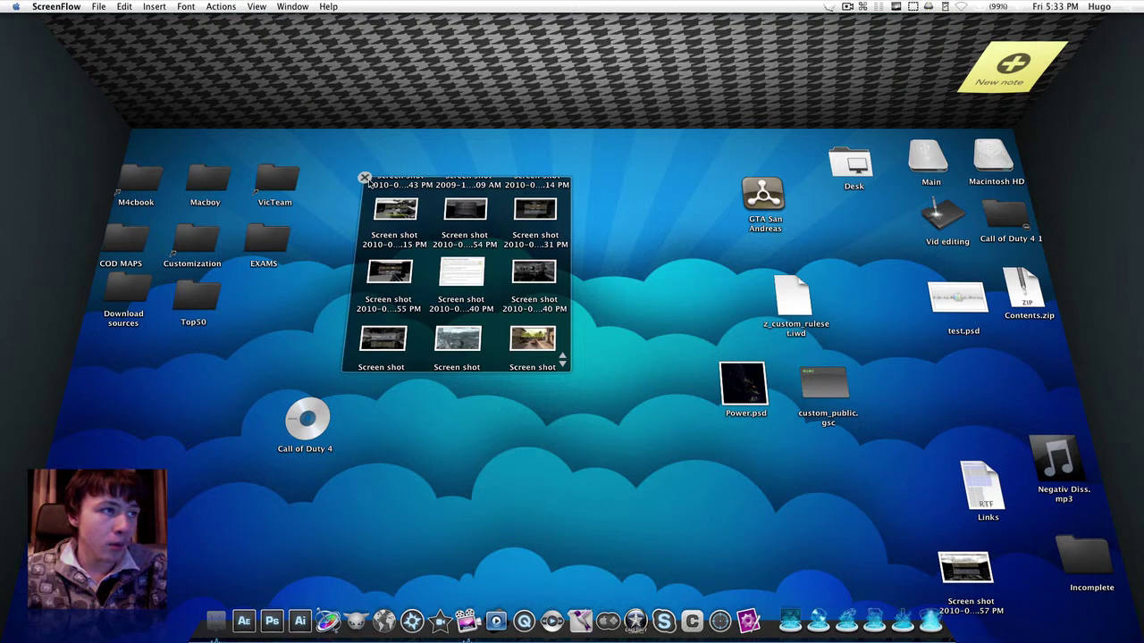
{"action": "left_click", "coordinate": [365, 179]}
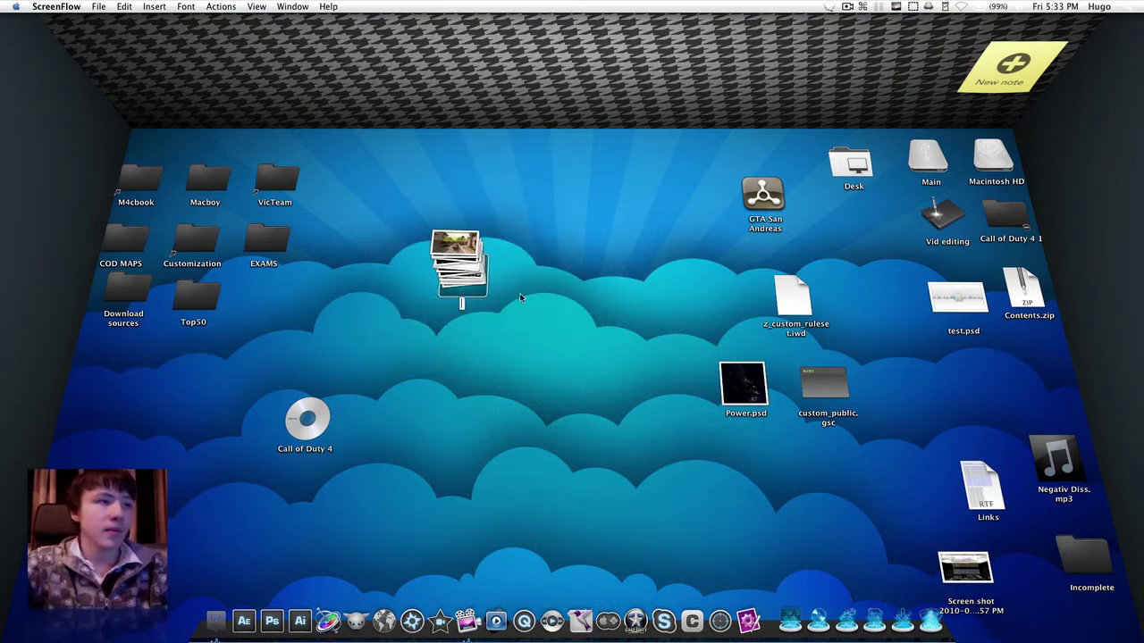
{"action": "type", "text": "S"}
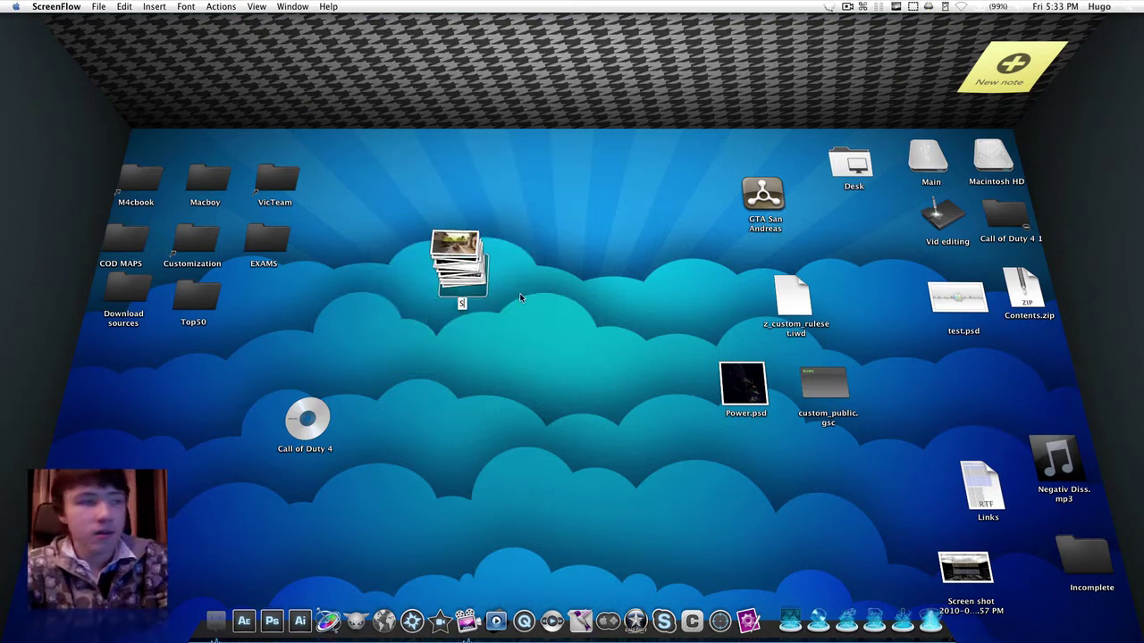
{"action": "type", "text": "creebshots"}
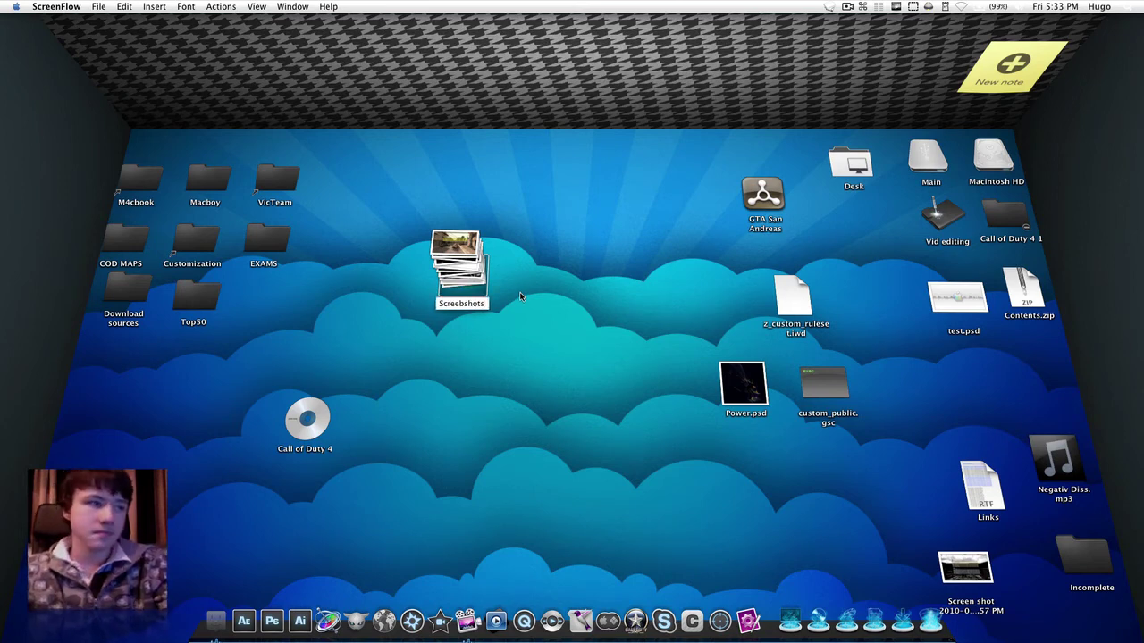
{"action": "key", "text": "Return"}
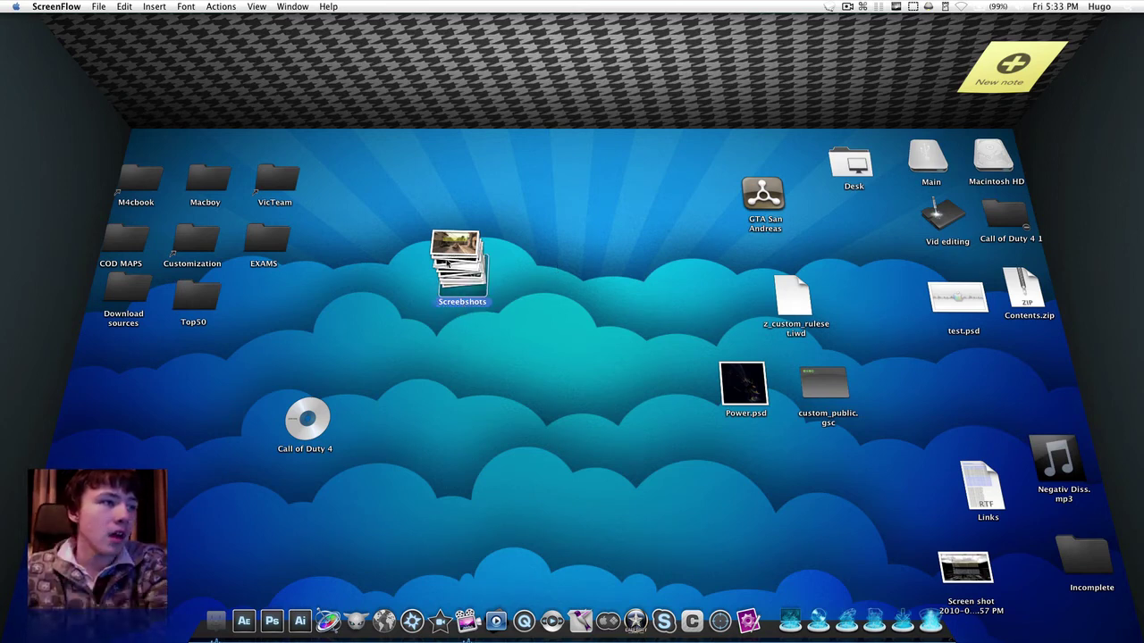
Move the Screebshots pile to the lower-left, briefly select Power.psd, and leave nothing selected
{"action": "left_click_drag", "start_coordinate": [452, 261], "coordinate": [92, 360]}
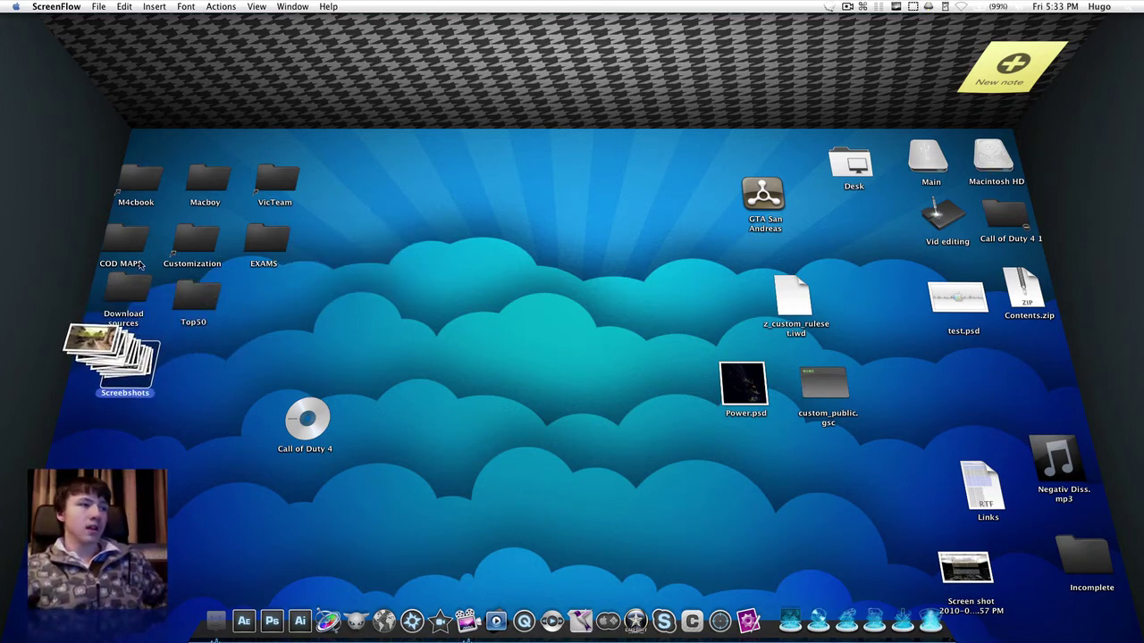
{"action": "left_click_drag", "start_coordinate": [116, 370], "coordinate": [102, 376]}
{"action": "left_click", "coordinate": [321, 346]}
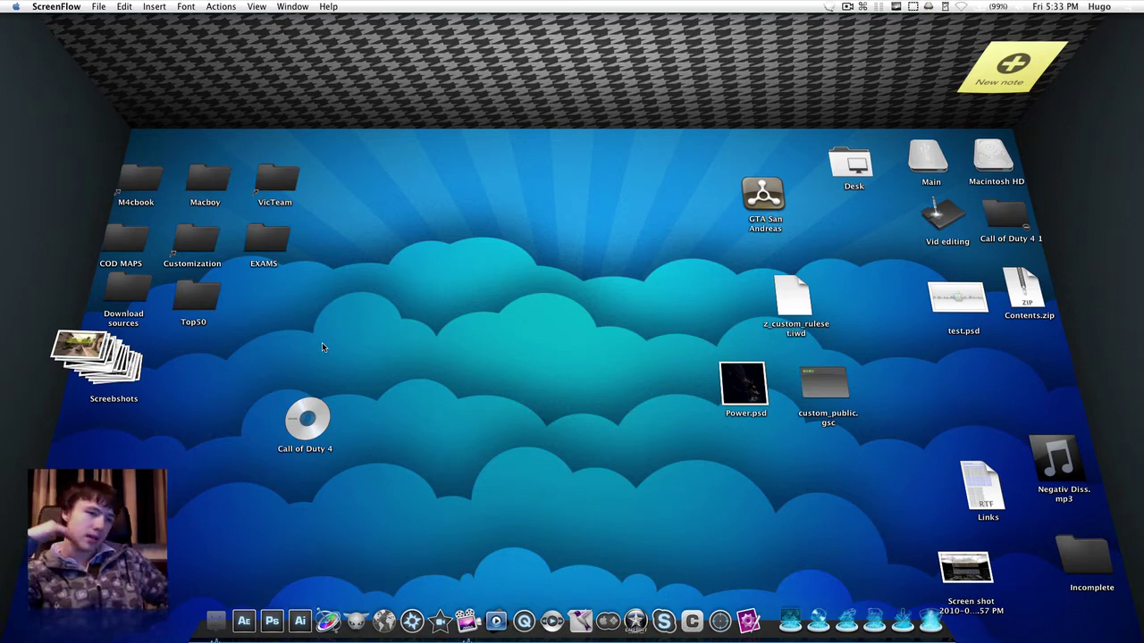
{"action": "left_click", "coordinate": [735, 385]}
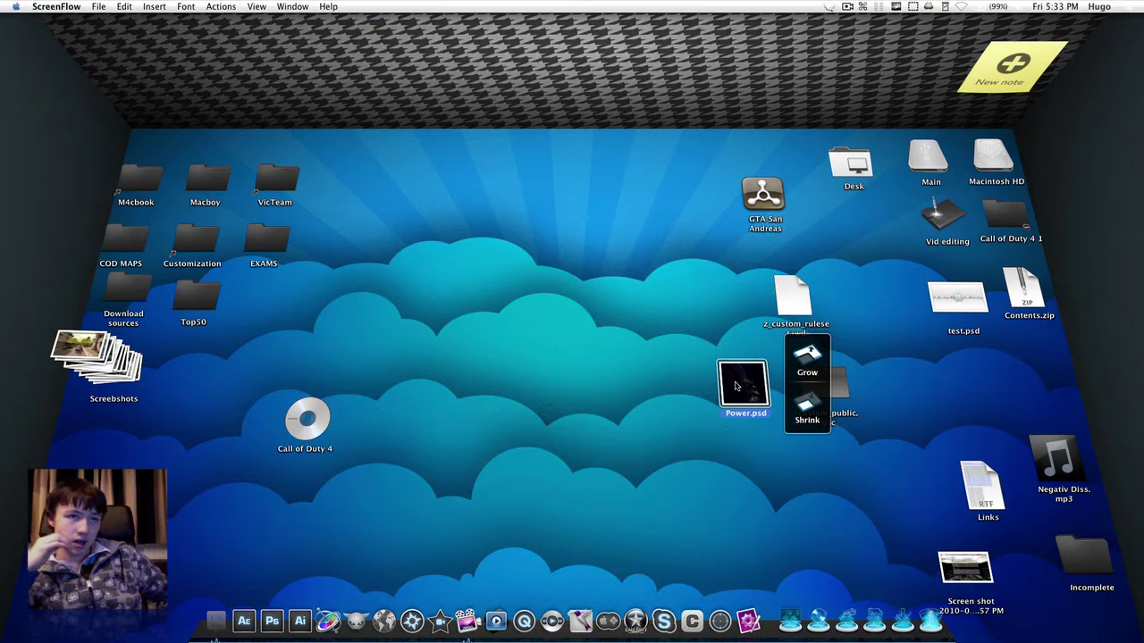
{"action": "left_click", "coordinate": [1018, 77]}
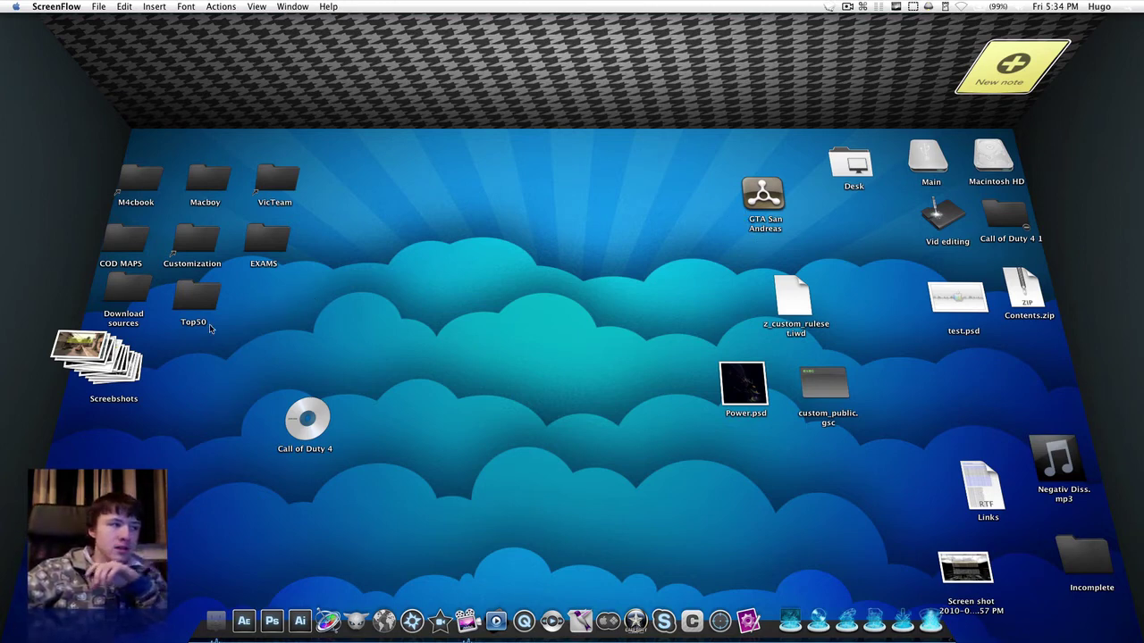
Drag the Screebshots pile to the top centre and back to the lower-left edge
{"action": "left_click_drag", "start_coordinate": [136, 361], "coordinate": [411, 179]}
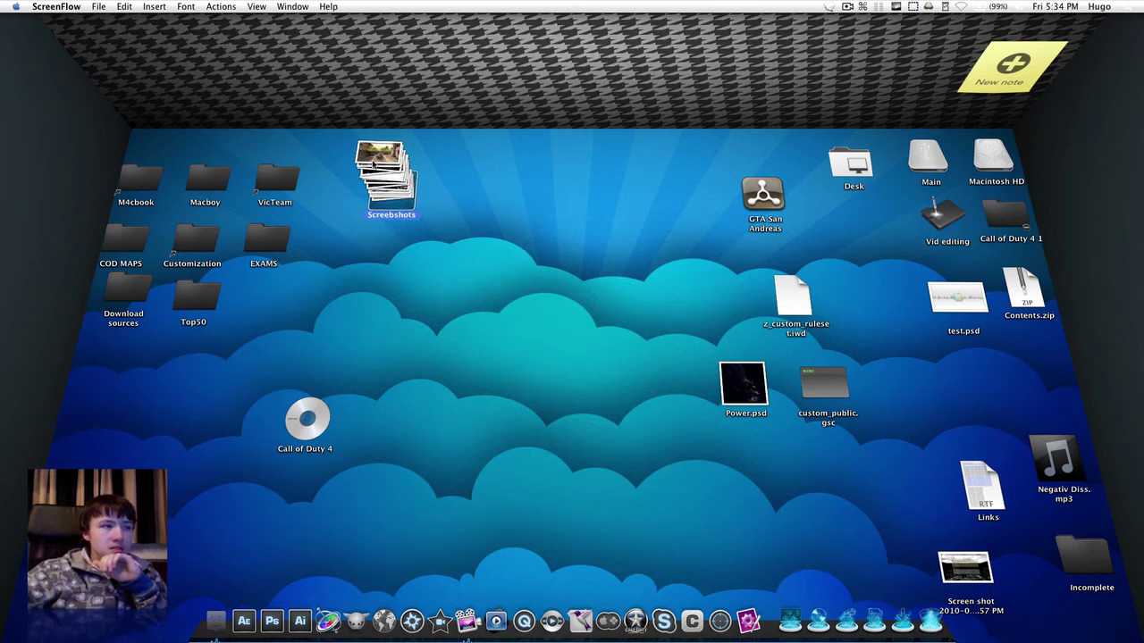
{"action": "mouse_move", "coordinate": [388, 141]}
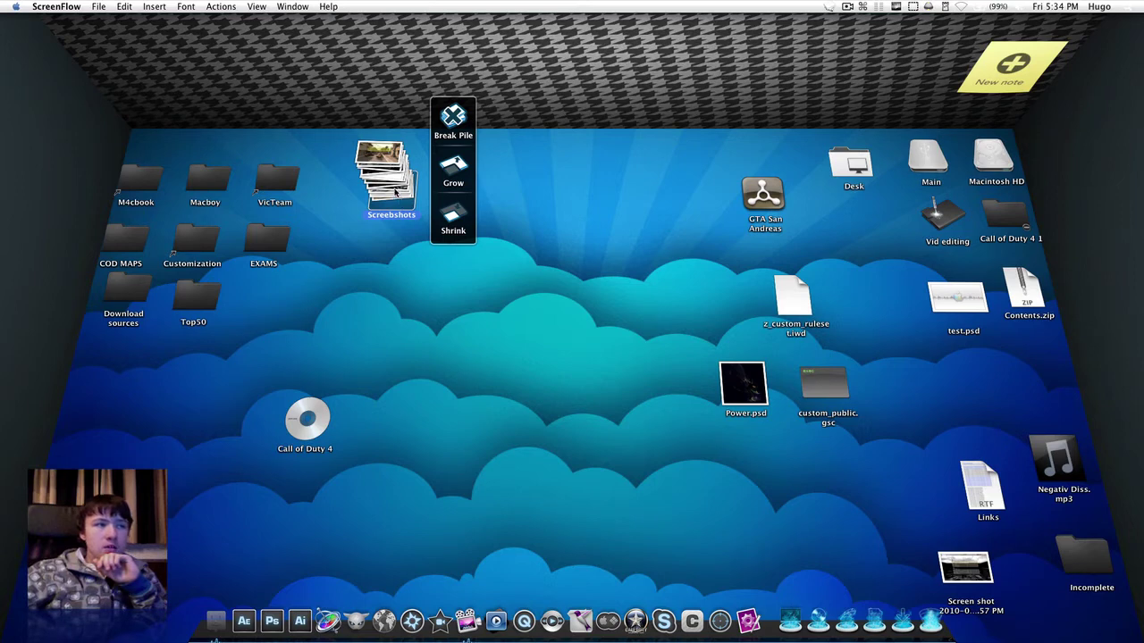
{"action": "left_click_drag", "start_coordinate": [395, 192], "coordinate": [86, 378]}
{"action": "left_click", "coordinate": [192, 375]}
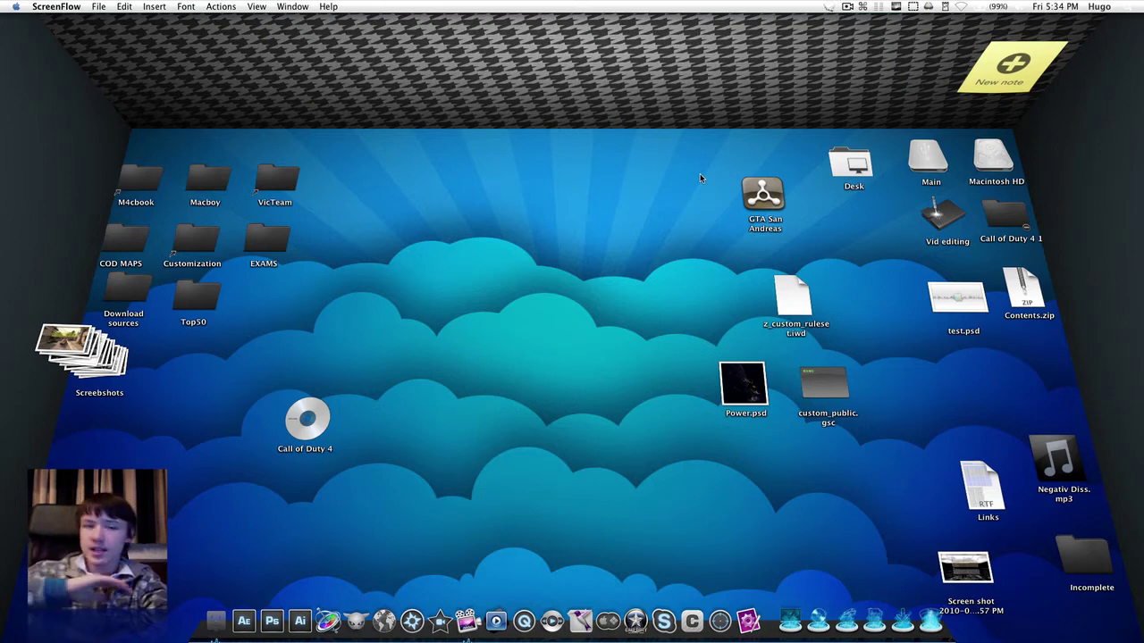
Open and dismiss Spotlight, then shift the Screebshots pile right and back to the left edge
{"action": "key", "text": "super+space"}
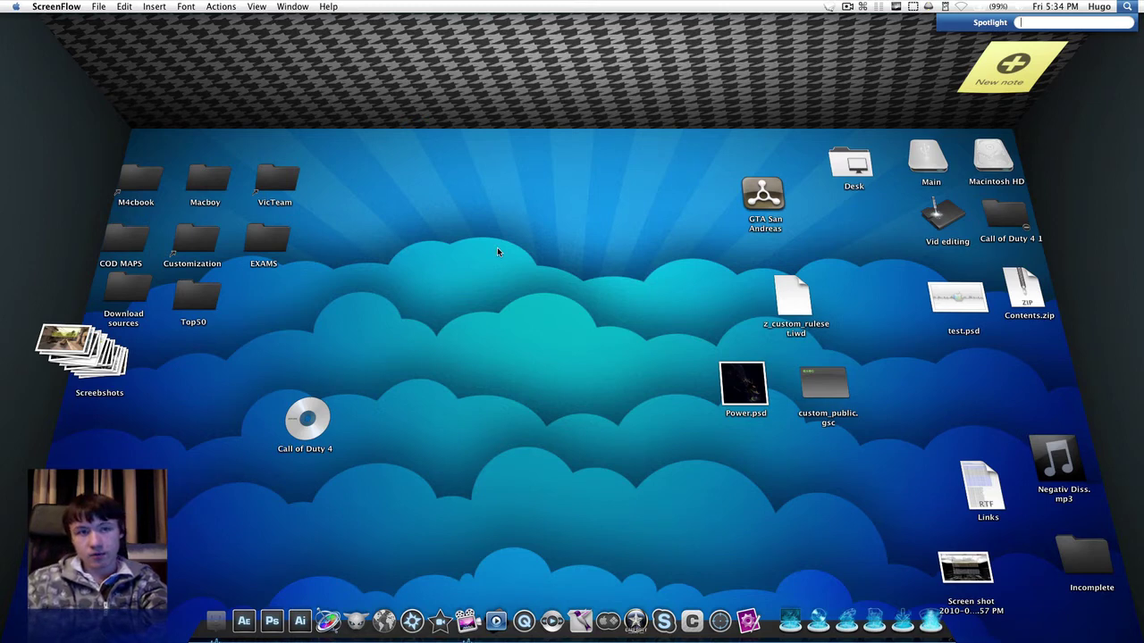
{"action": "key", "text": "Escape"}
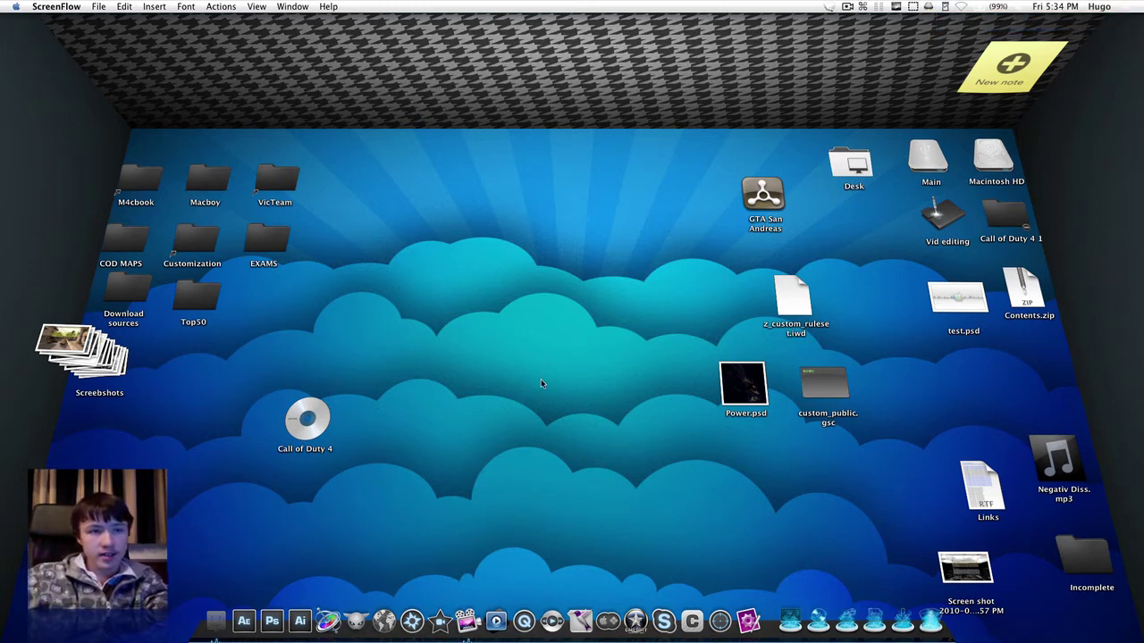
{"action": "left_click_drag", "start_coordinate": [113, 377], "coordinate": [197, 404]}
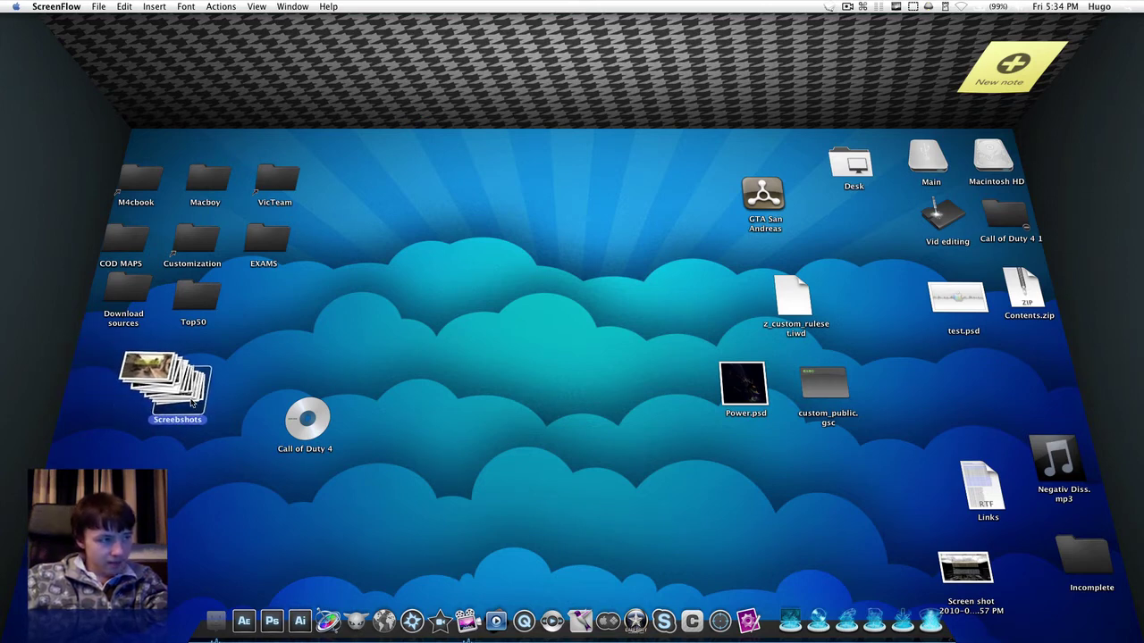
{"action": "mouse_move", "coordinate": [183, 376]}
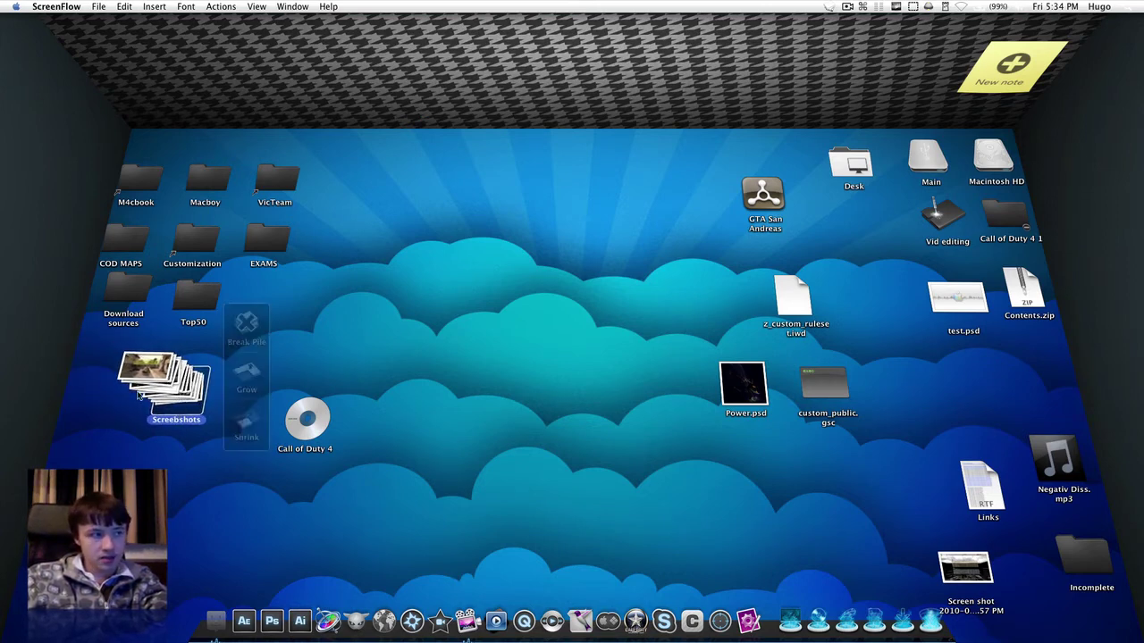
{"action": "left_click_drag", "start_coordinate": [180, 400], "coordinate": [108, 367]}
{"action": "left_click", "coordinate": [219, 360]}
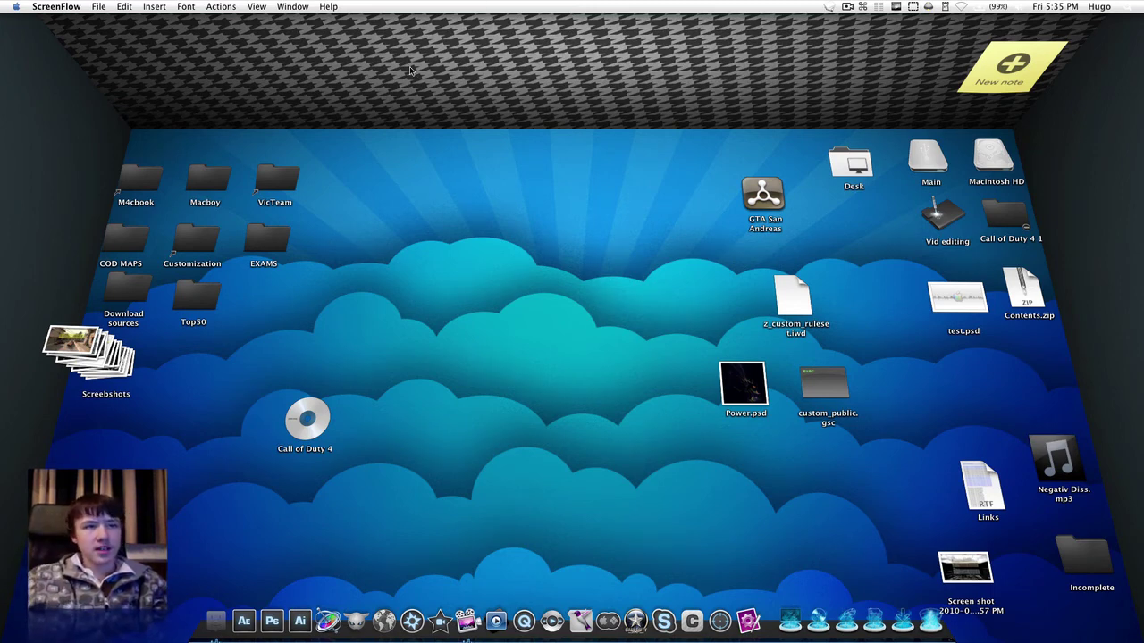
Open BumpTop Preferences from its menu-bar icon and view the General and Backgrounds tabs
{"action": "left_click", "coordinate": [828, 7]}
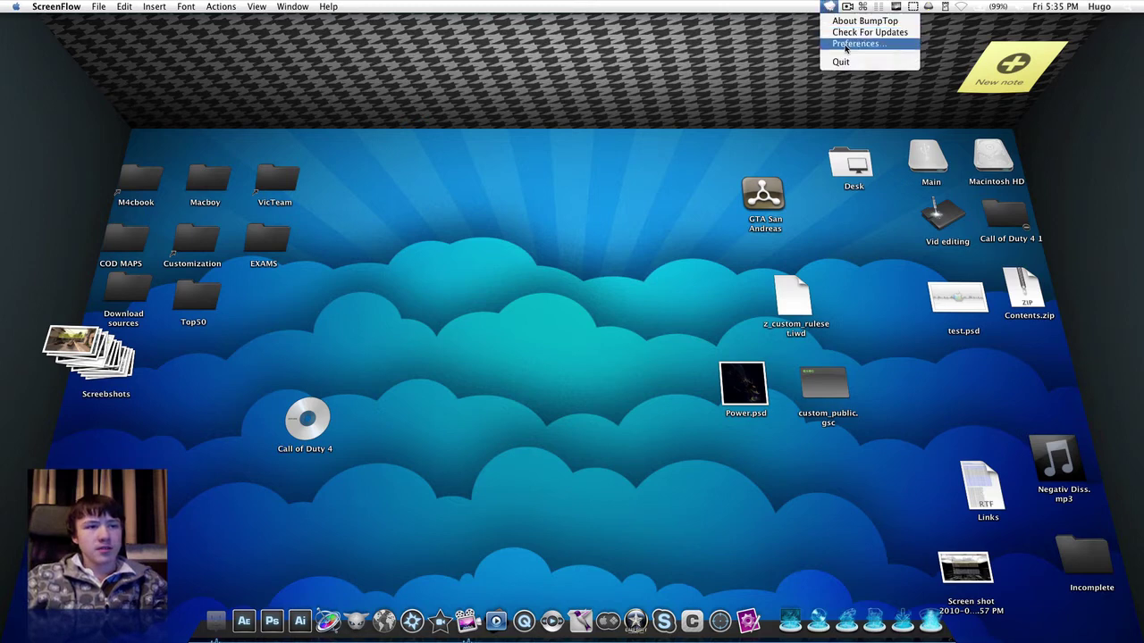
{"action": "left_click", "coordinate": [845, 43]}
{"action": "left_click_drag", "start_coordinate": [630, 210], "coordinate": [674, 130]}
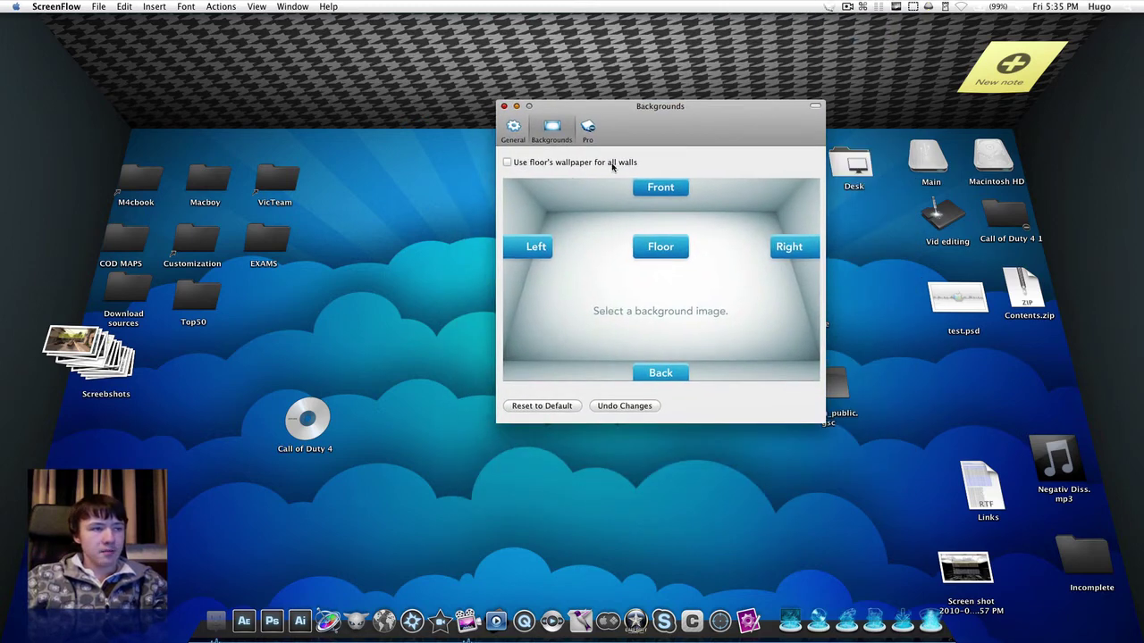
{"action": "left_click", "coordinate": [513, 130]}
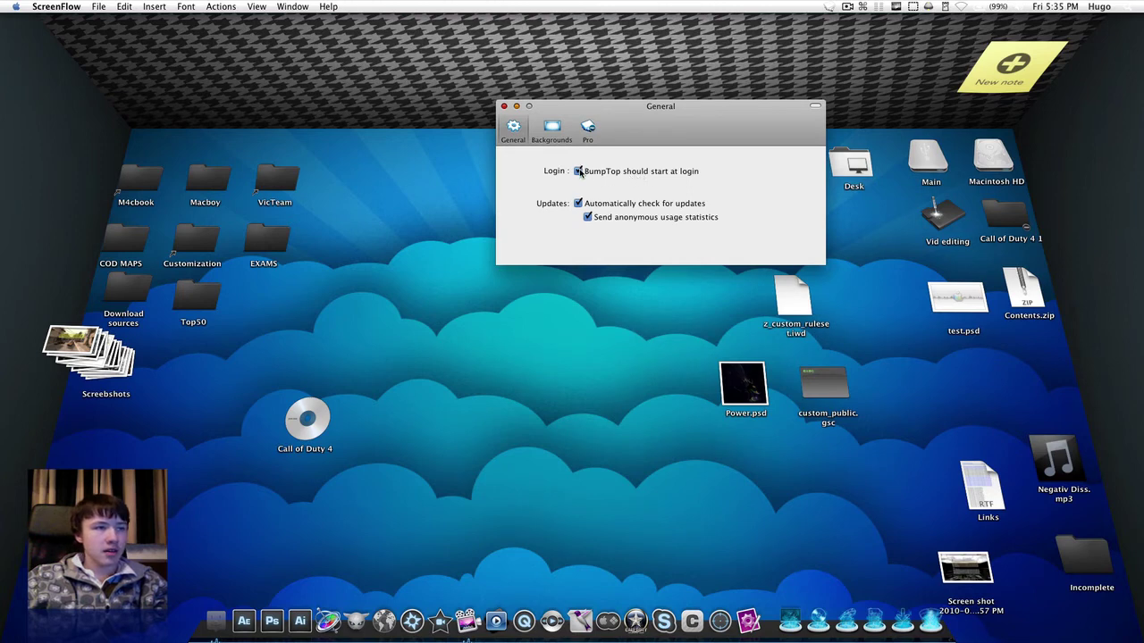
{"action": "left_click_drag", "start_coordinate": [742, 105], "coordinate": [694, 115]}
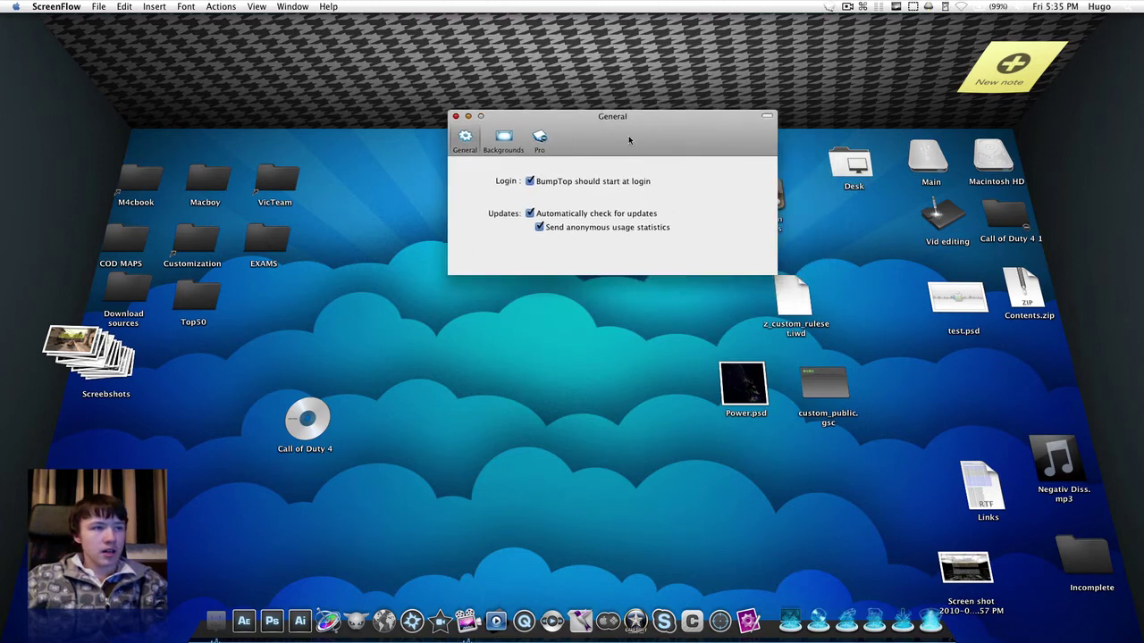
{"action": "left_click", "coordinate": [503, 138]}
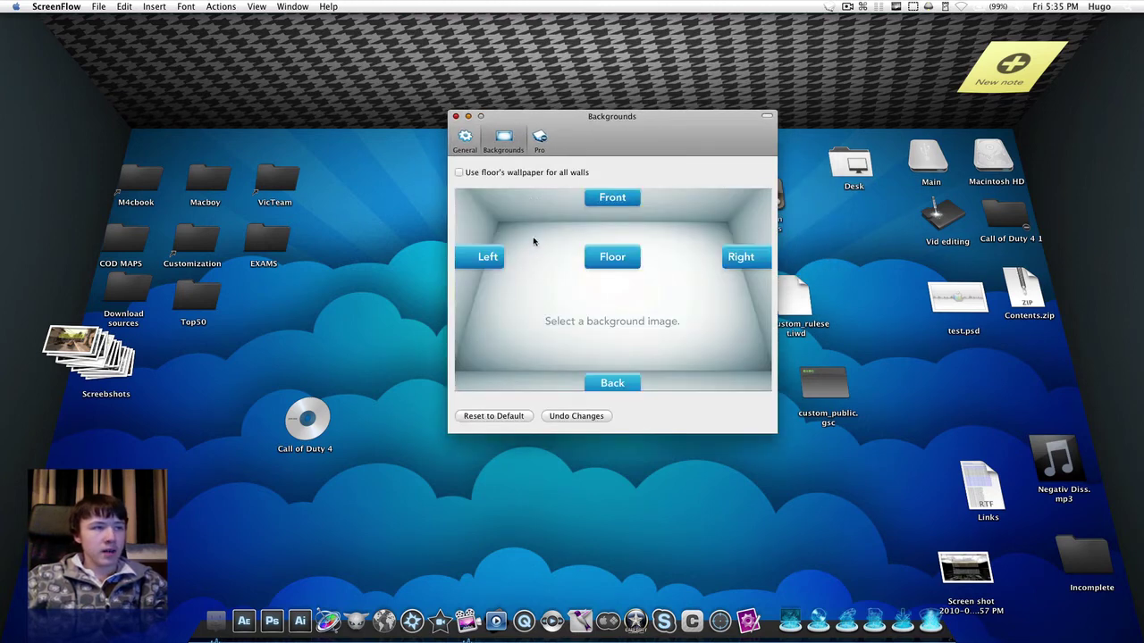
View the Pro upgrade page and General tab again, then close Preferences without changes
{"action": "left_click", "coordinate": [540, 140]}
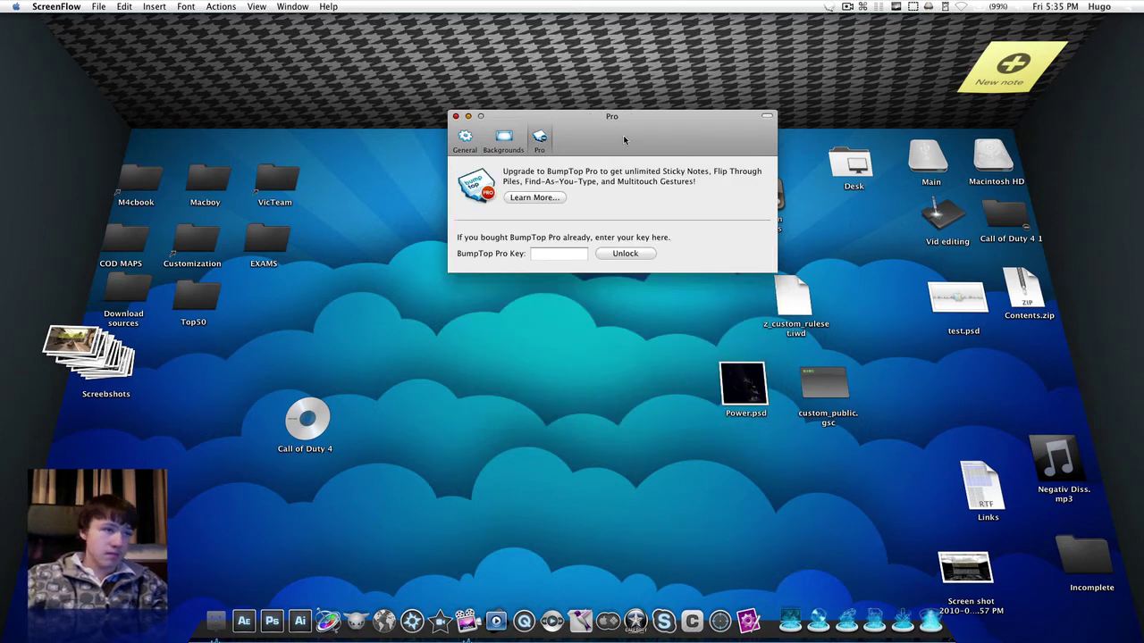
{"action": "left_click_drag", "start_coordinate": [623, 135], "coordinate": [647, 150]}
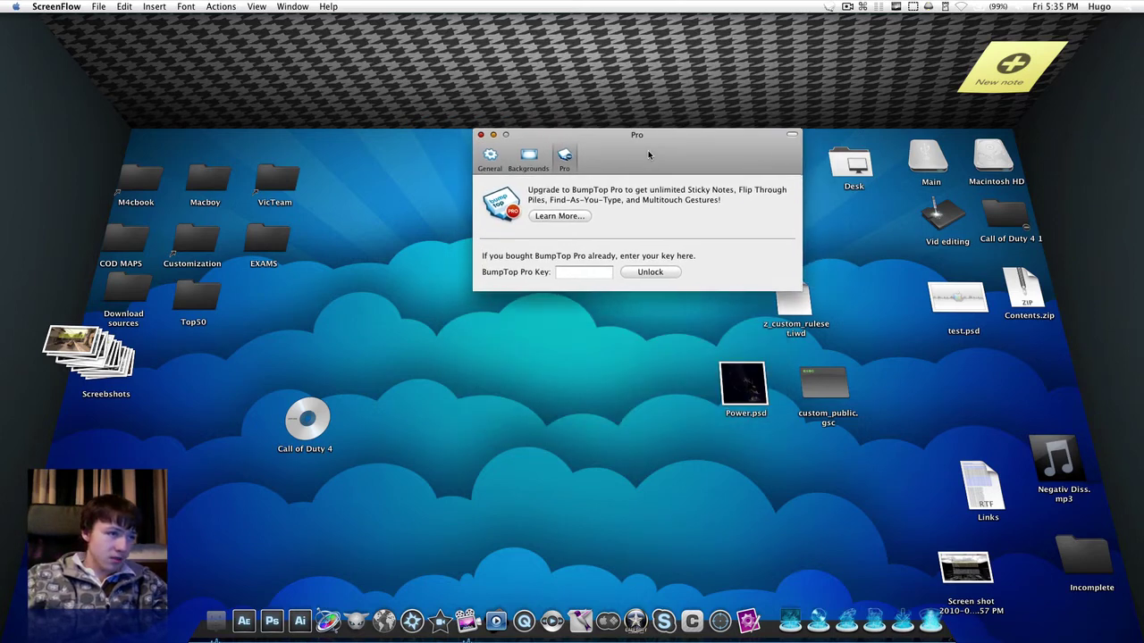
{"action": "left_click", "coordinate": [481, 154]}
{"action": "left_click_drag", "start_coordinate": [617, 157], "coordinate": [563, 158]}
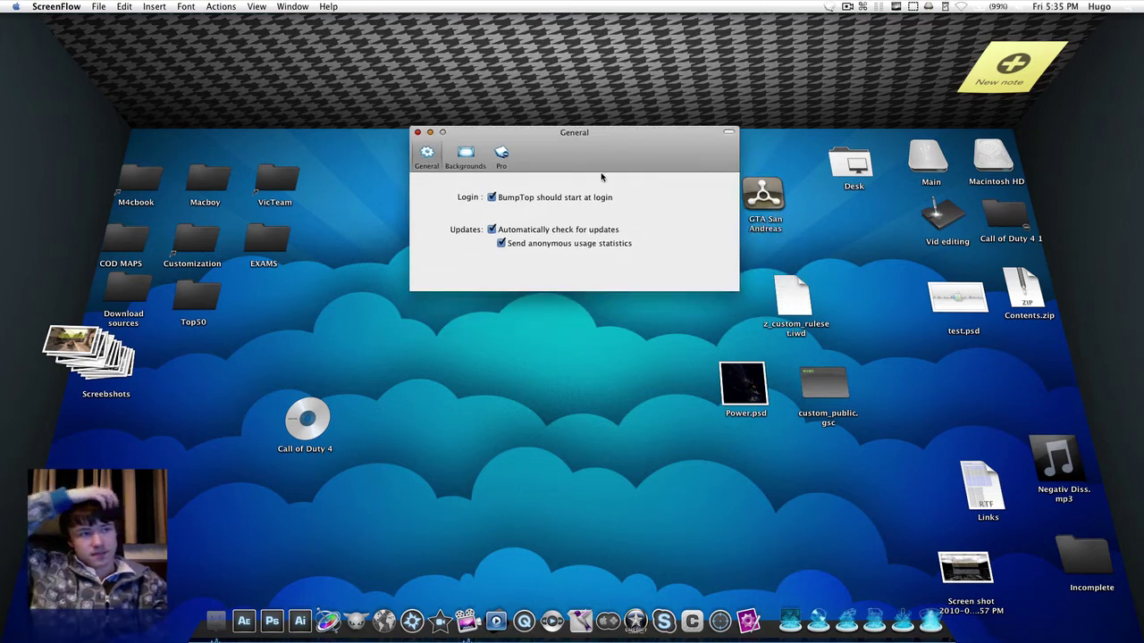
{"action": "left_click_drag", "start_coordinate": [605, 174], "coordinate": [560, 253]}
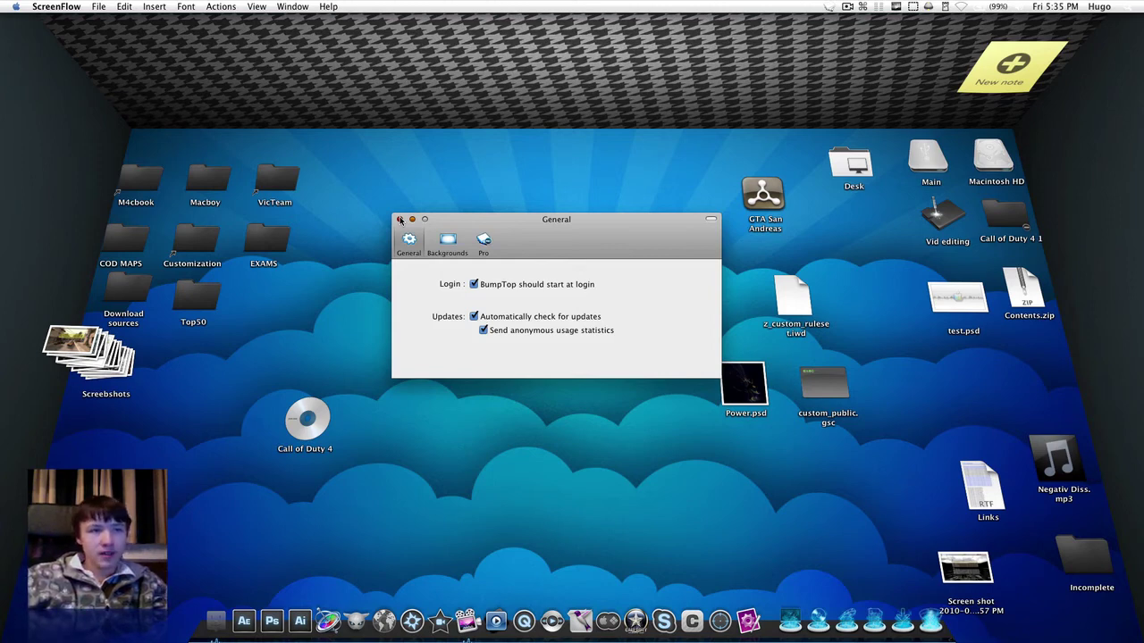
{"action": "left_click_drag", "start_coordinate": [578, 244], "coordinate": [538, 197]}
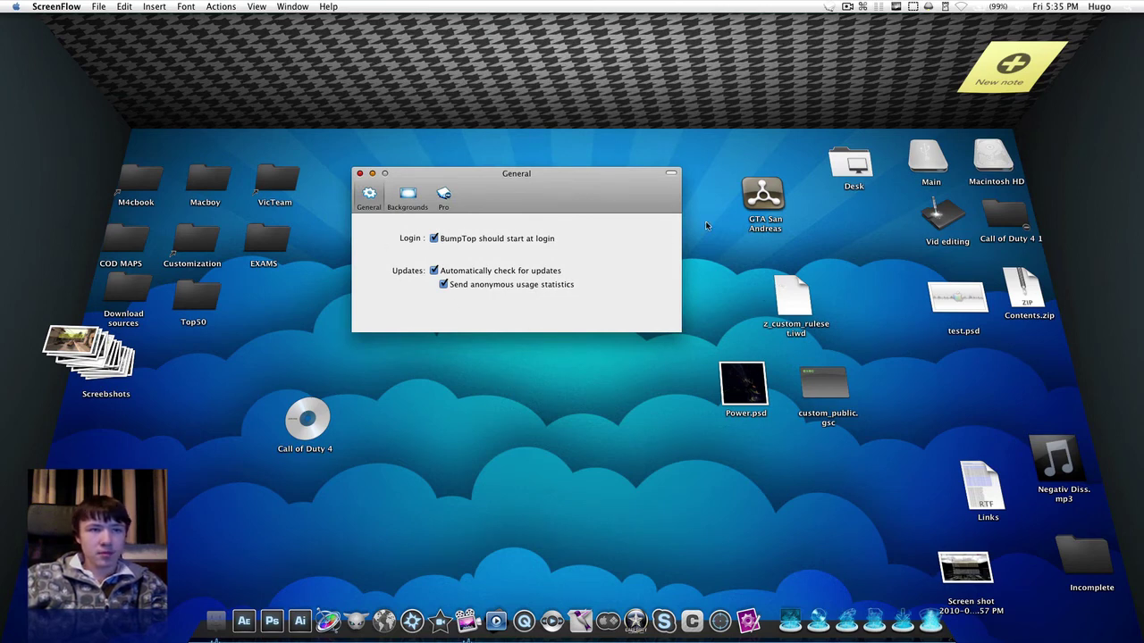
{"action": "left_click", "coordinate": [359, 174]}
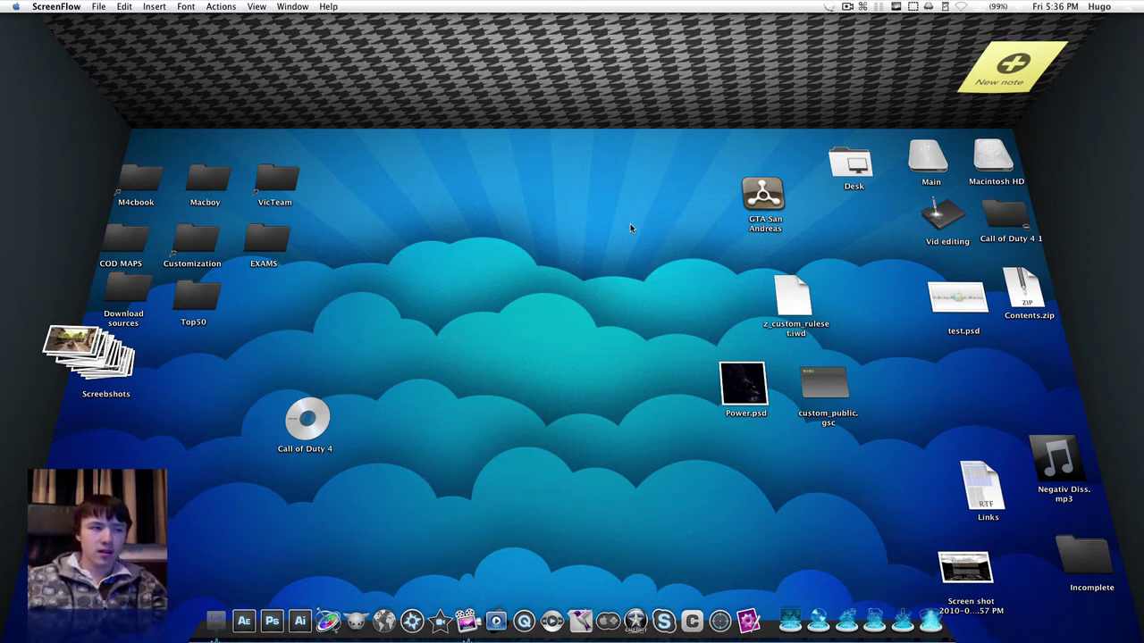
{"action": "mouse_move", "coordinate": [641, 215]}
{"action": "left_mouse_down"}
{"action": "mouse_move", "coordinate": [601, 373]}
{"action": "mouse_move", "coordinate": [703, 492]}
{"action": "mouse_move", "coordinate": [978, 610]}
{"action": "mouse_move", "coordinate": [1068, 554]}
{"action": "mouse_move", "coordinate": [1098, 463]}
{"action": "mouse_move", "coordinate": [954, 91]}
{"action": "mouse_move", "coordinate": [918, 120]}
{"action": "left_mouse_up"}
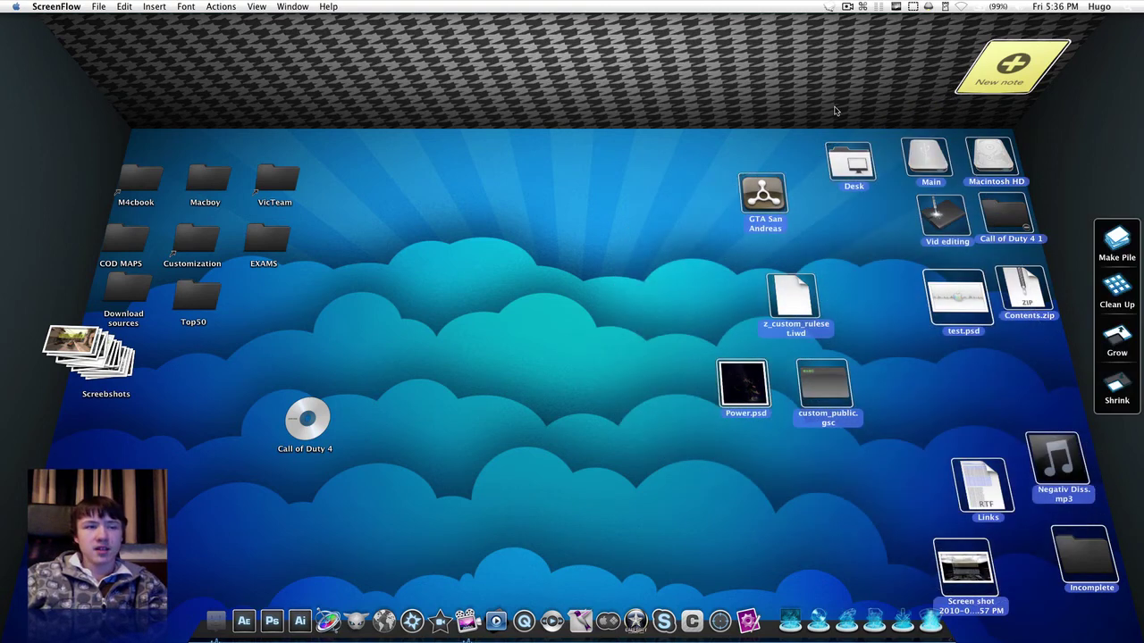
{"action": "left_click", "coordinate": [560, 231]}
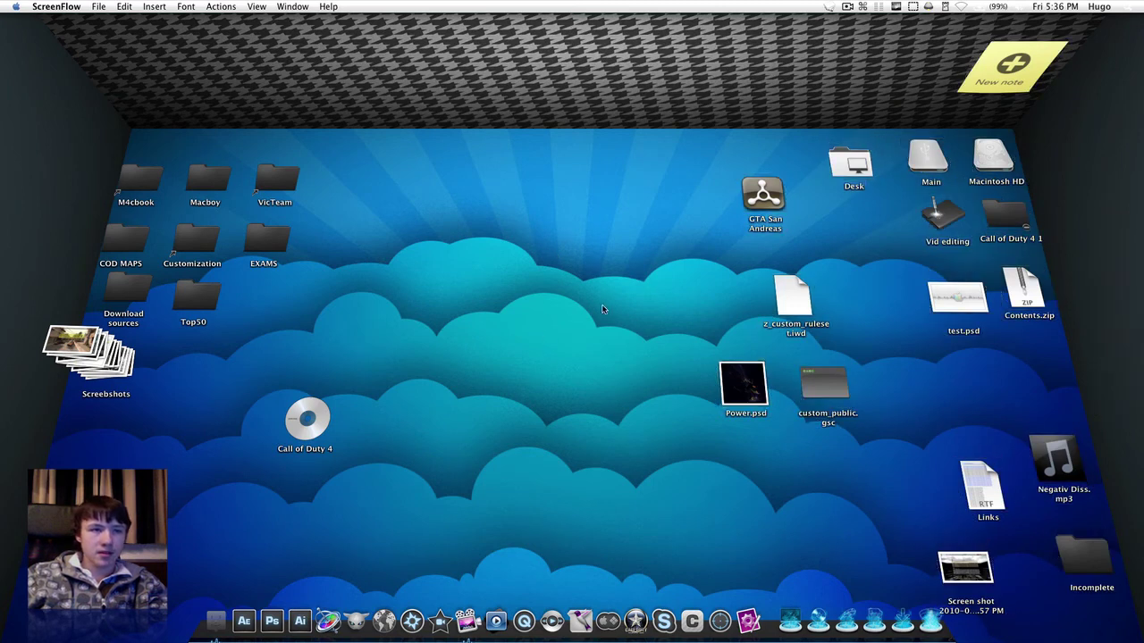